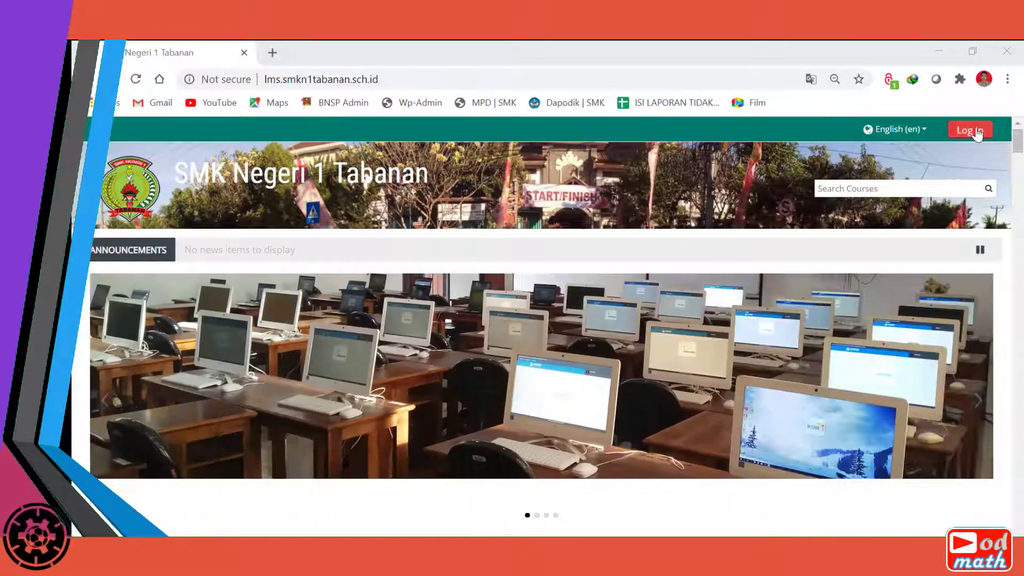
# Step: Log in to the SMK Negeri 1 Tabanan learning site
pyautogui.click(977, 134)
pyautogui.click(955, 126)
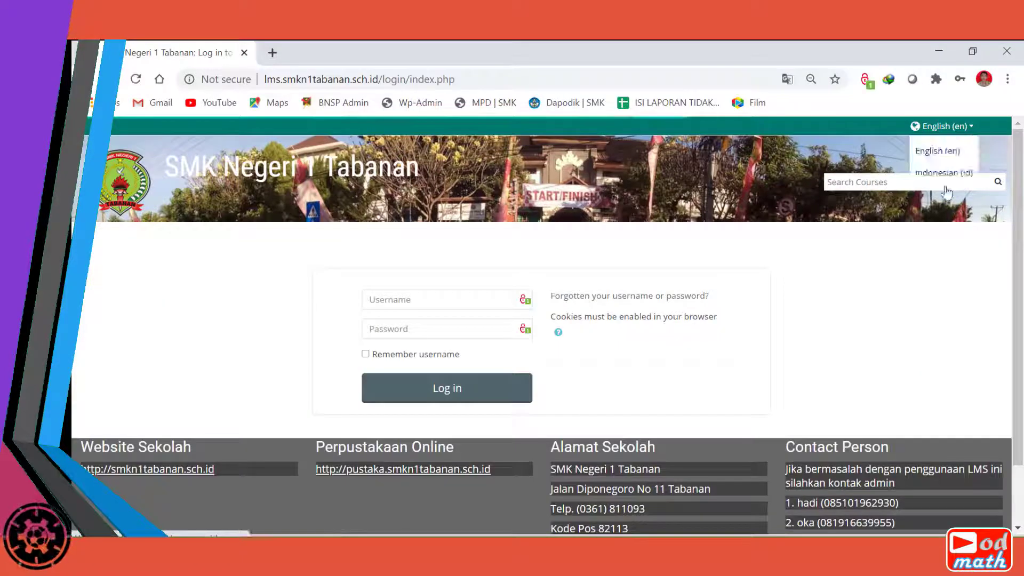
pyautogui.click(692, 387)
pyautogui.click(488, 398)
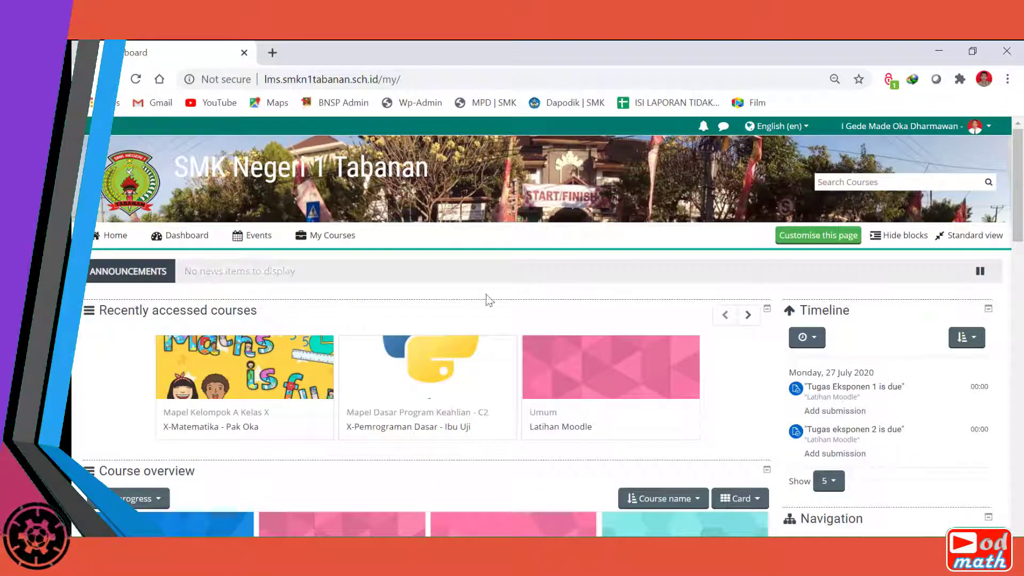
# Step: Open the OD-Lat-13 course and look over its BAB 1 - Eksponen contents
pyautogui.click(337, 236)
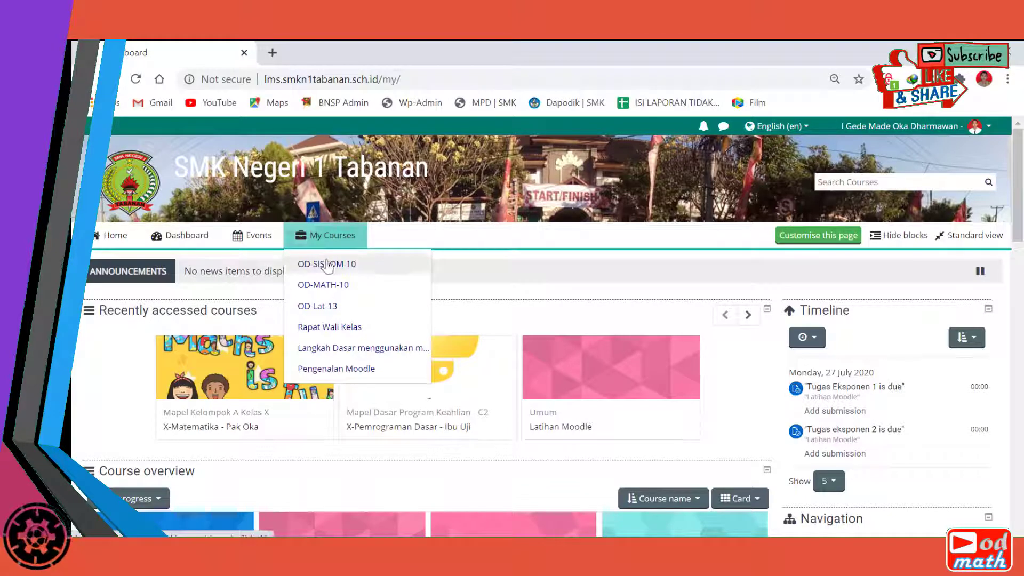
pyautogui.click(319, 306)
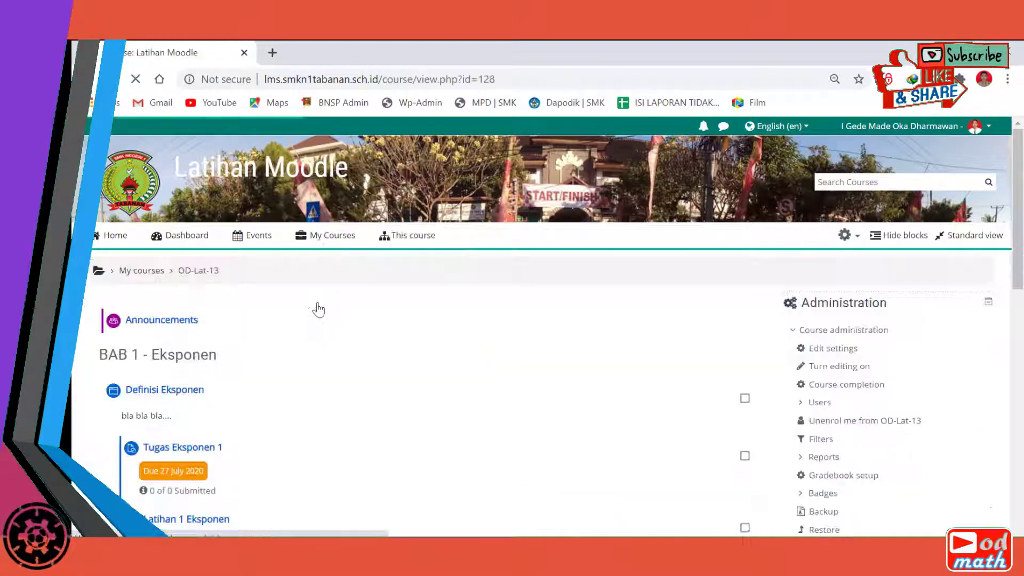
pyautogui.scroll(-3, 406, 286)
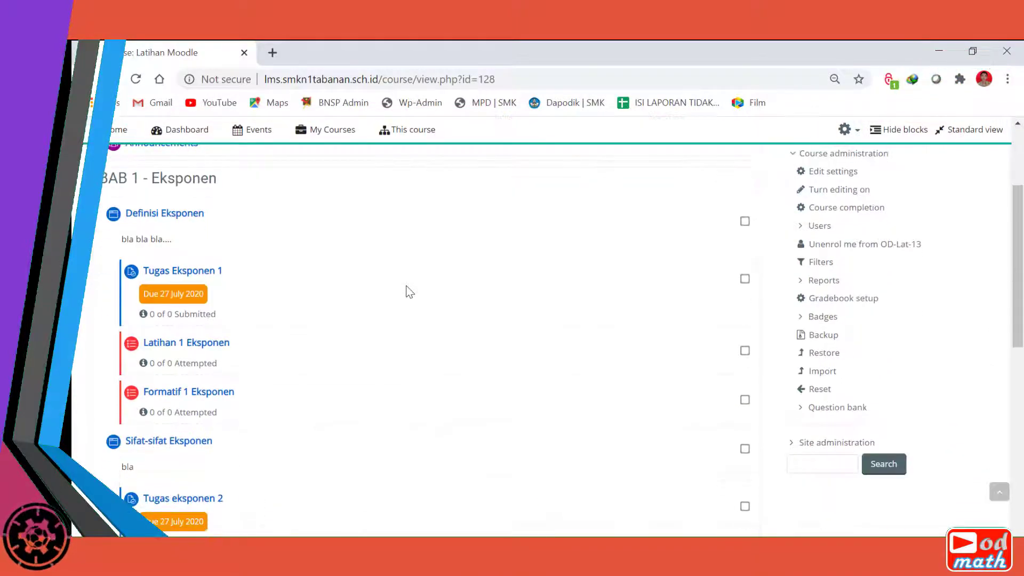
pyautogui.scroll(2, 406, 287)
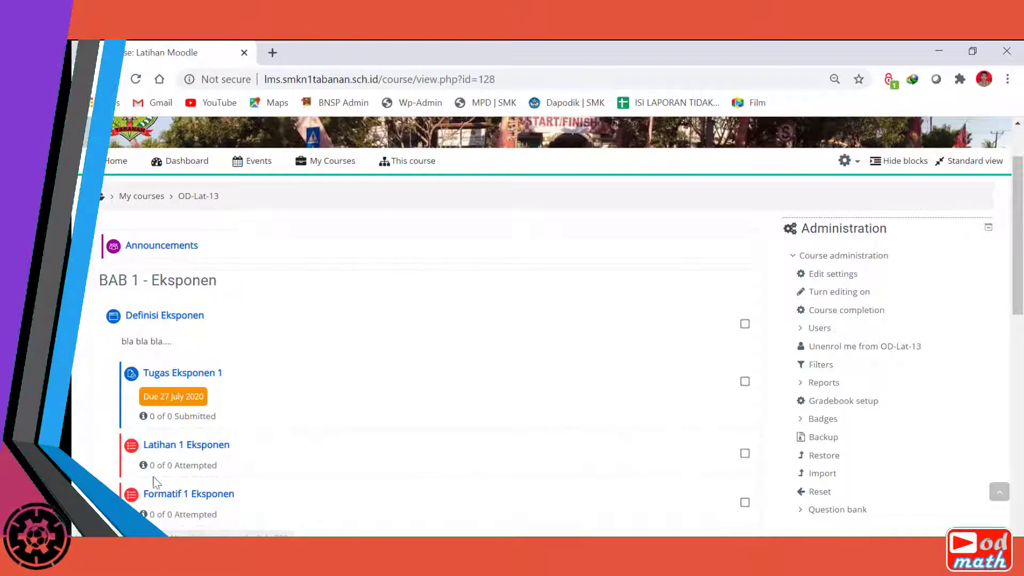
# Step: Turn editing on for the course and view the edit options of the Definisi Eksponen page
pyautogui.click(857, 163)
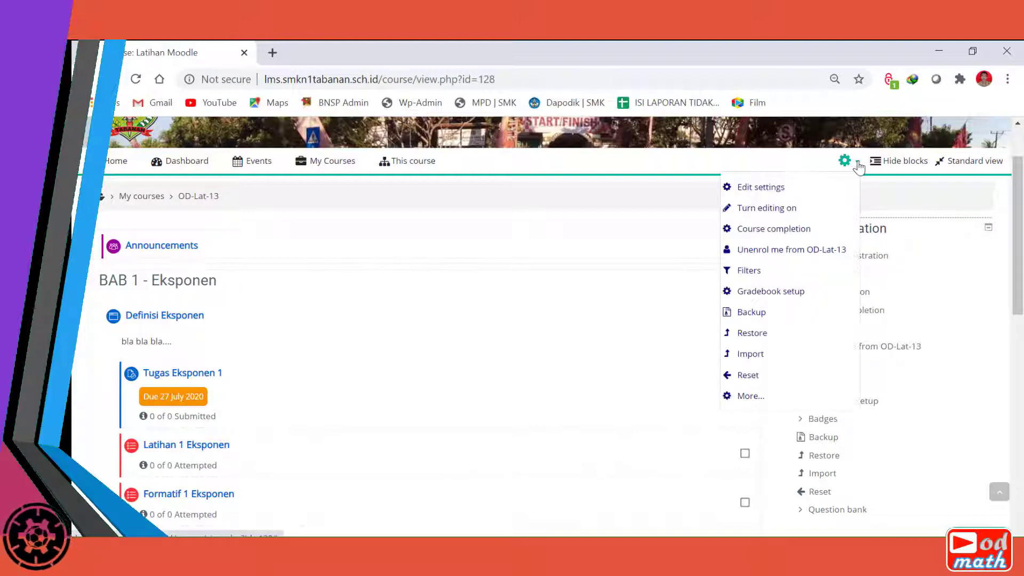
pyautogui.click(788, 214)
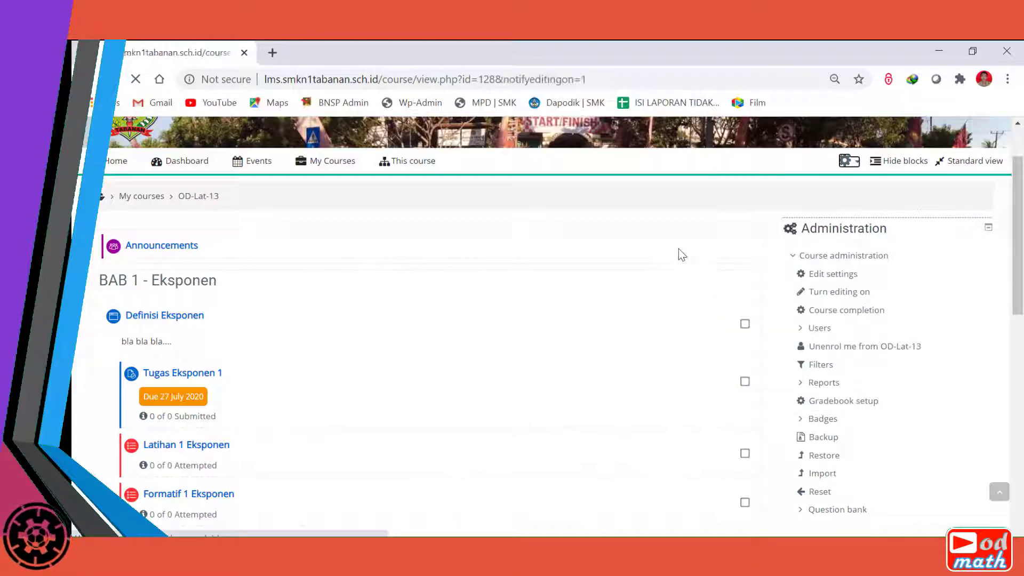
pyautogui.scroll(-2, 636, 276)
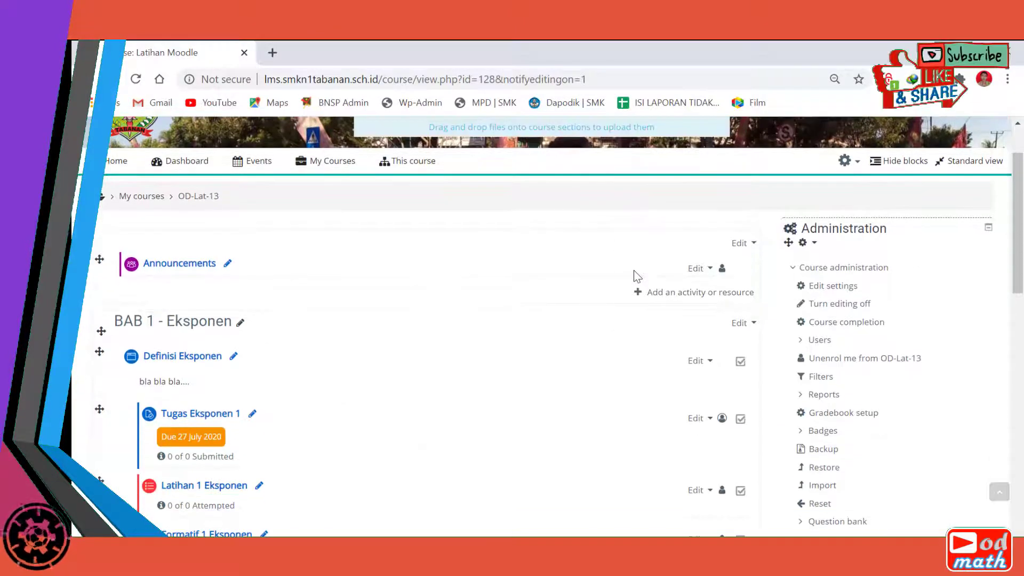
pyautogui.scroll(-2, 197, 276)
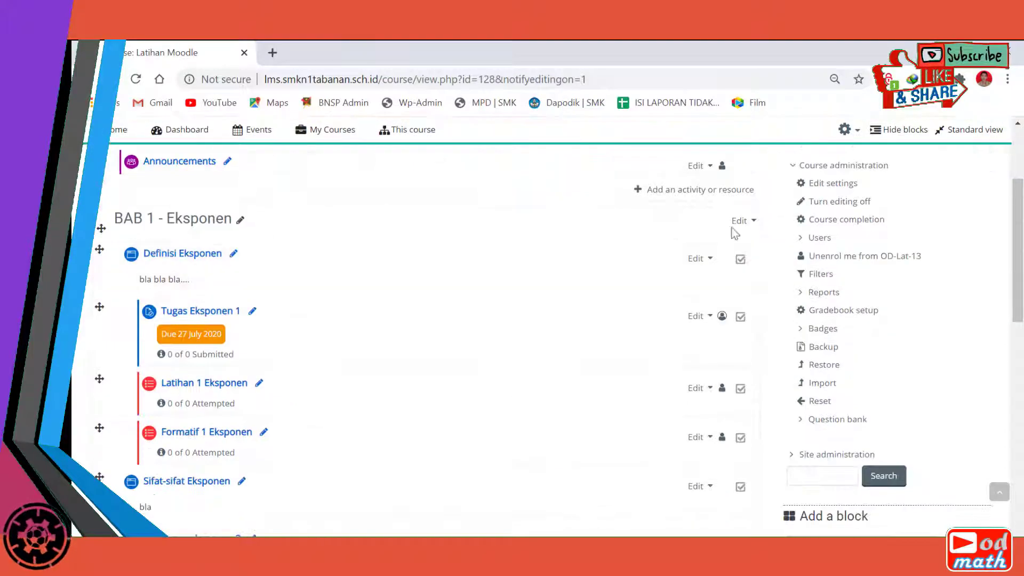
pyautogui.click(704, 260)
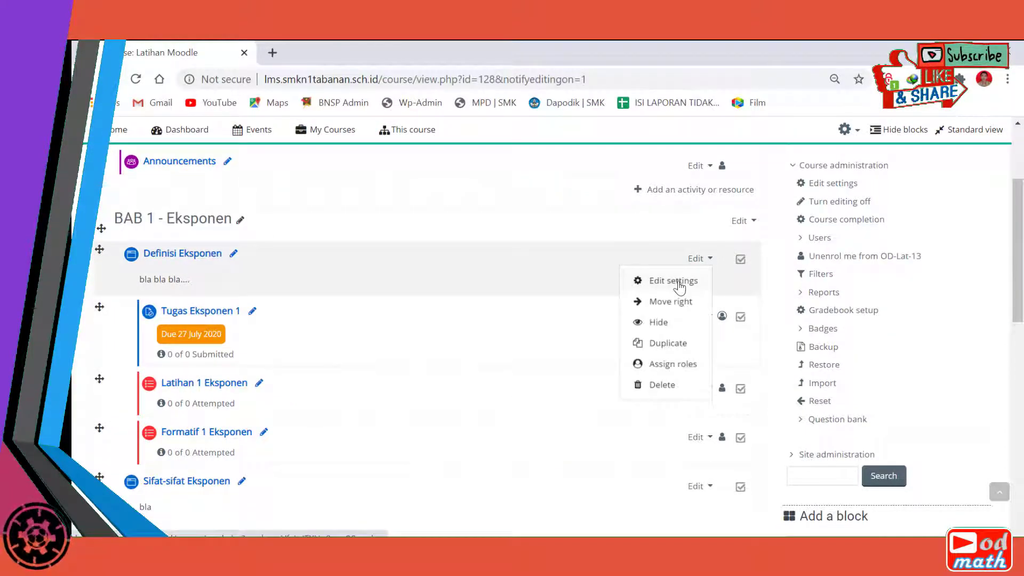
pyautogui.click(552, 346)
# Step: Rename the Topic 2 section as "BAB 2 - Matriks"
pyautogui.scroll(-5, 552, 336)
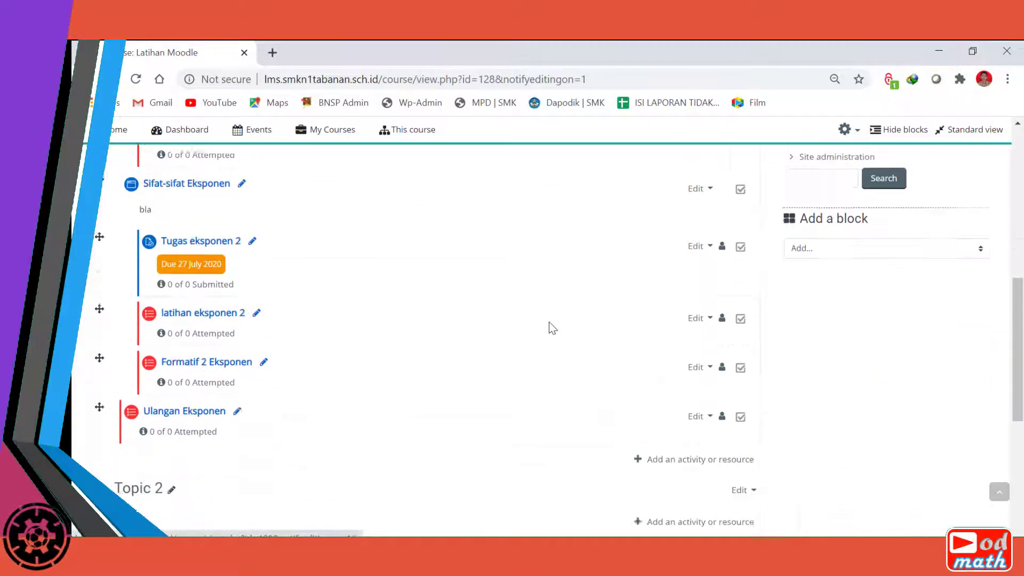
pyautogui.scroll(-3, 459, 341)
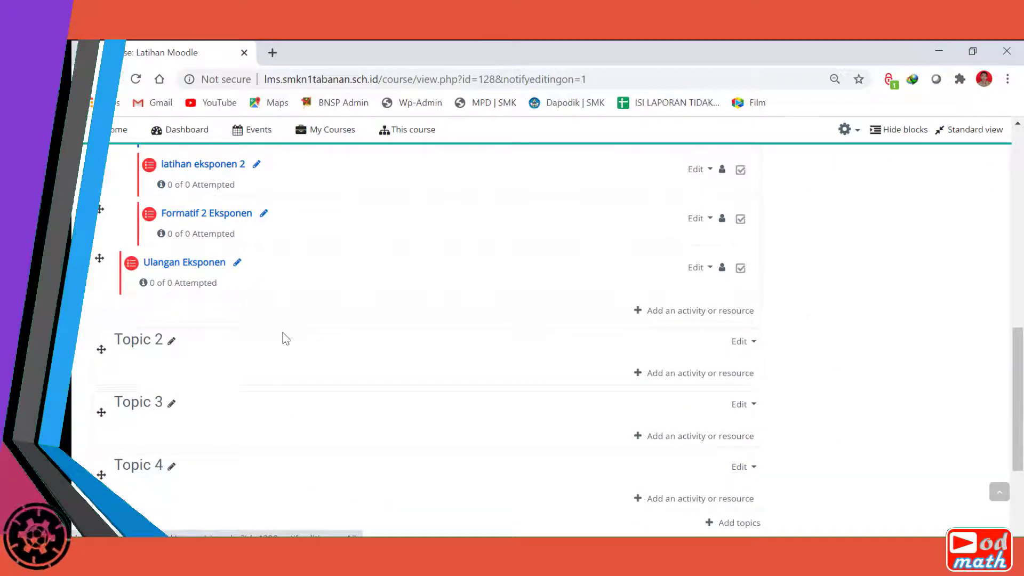
pyautogui.scroll(-2, 285, 339)
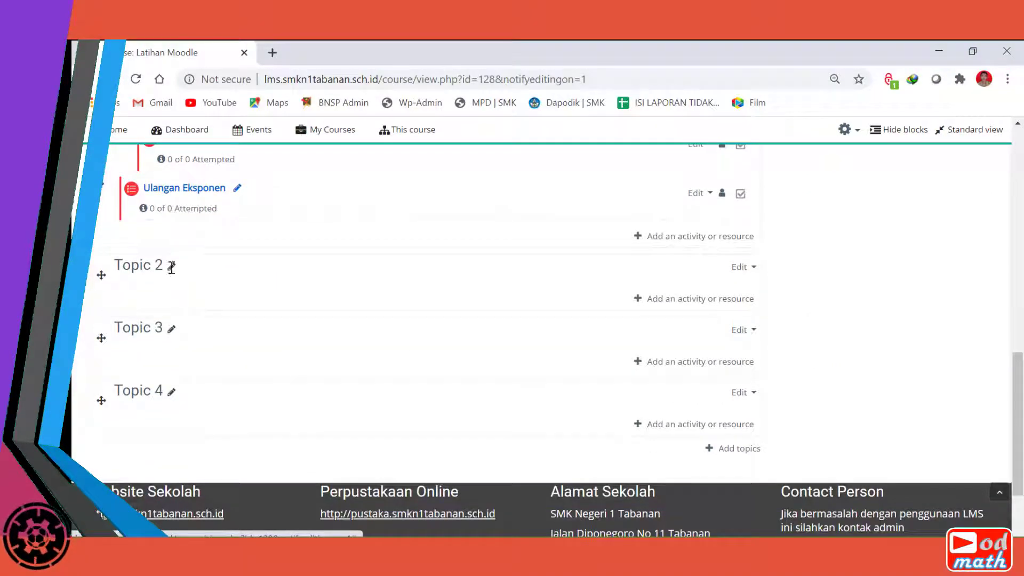
pyautogui.click(171, 267)
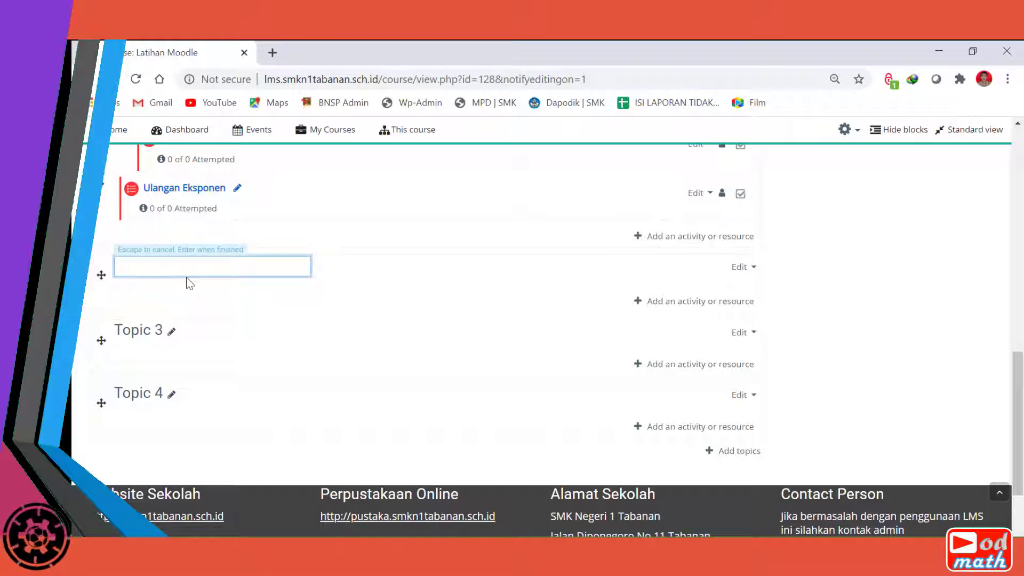
pyautogui.write('BAB 2')
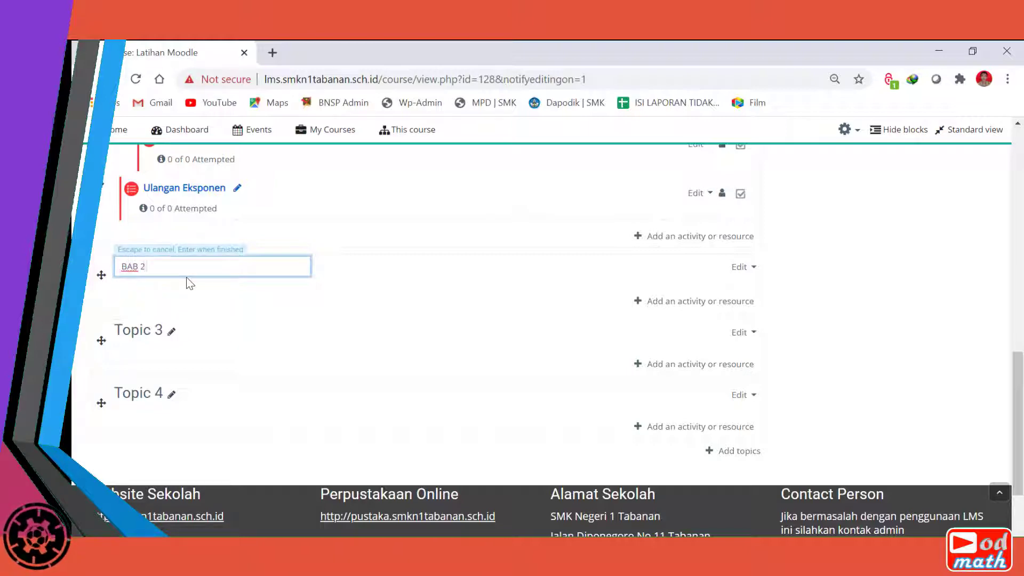
pyautogui.write(' - m')
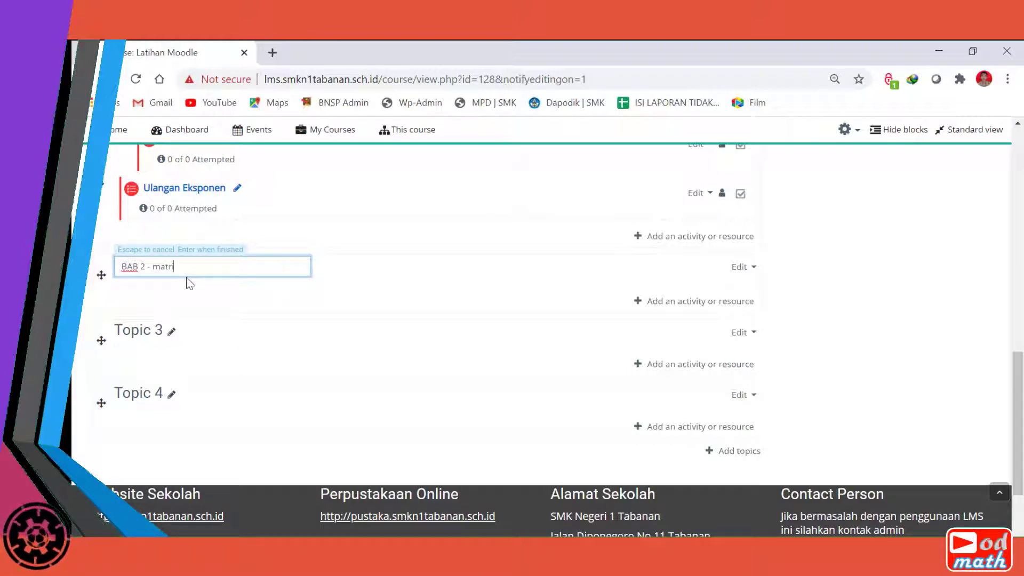
pyautogui.press('BackSpace')
pyautogui.write('Matriks')
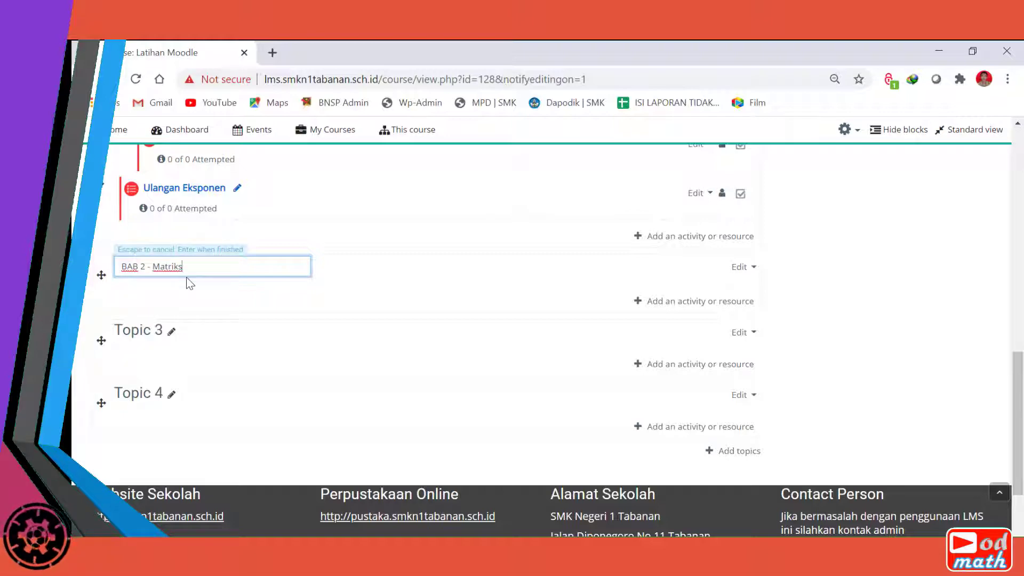
pyautogui.press('Return')
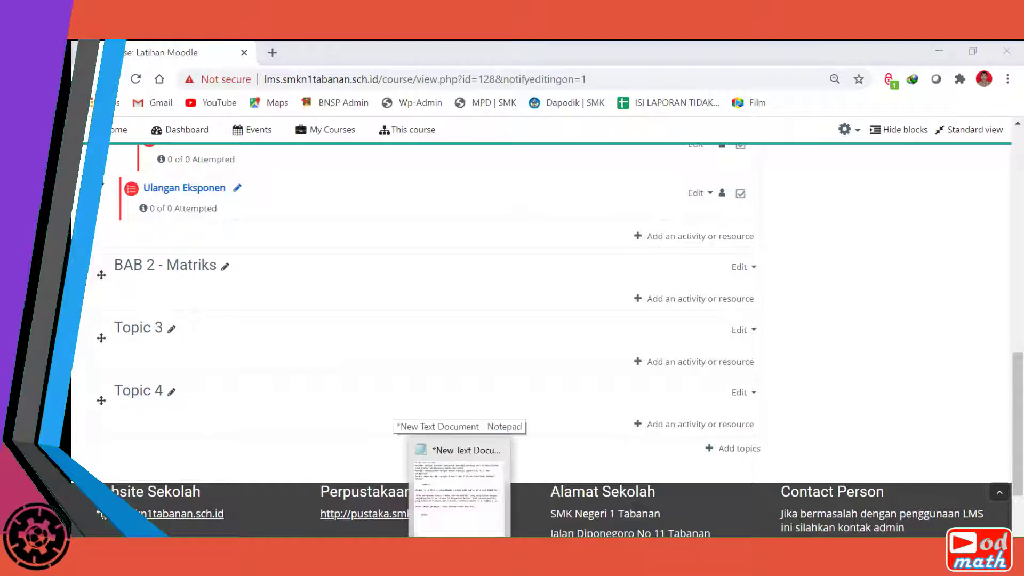
# Step: Switch to the Notepad document and add the heading "Definisi Matriks" with a blank line above the first paragraph
pyautogui.click(457, 467)
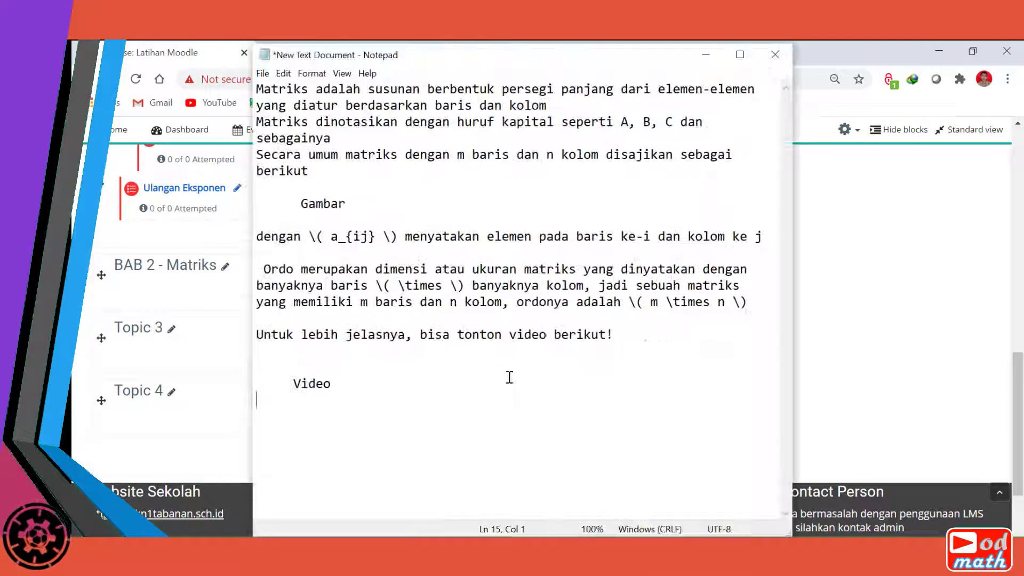
pyautogui.click(259, 89)
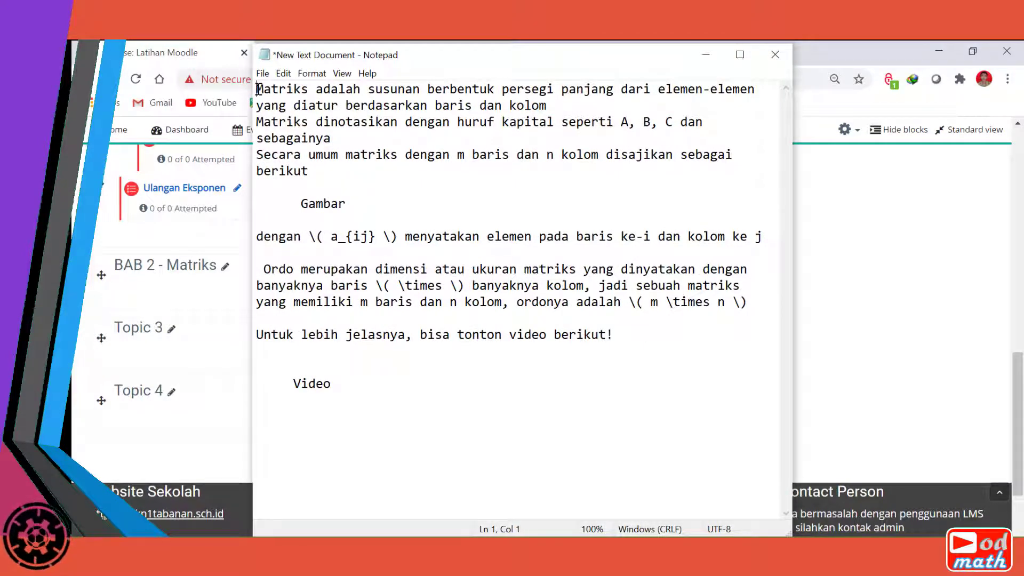
pyautogui.write('Definisi M')
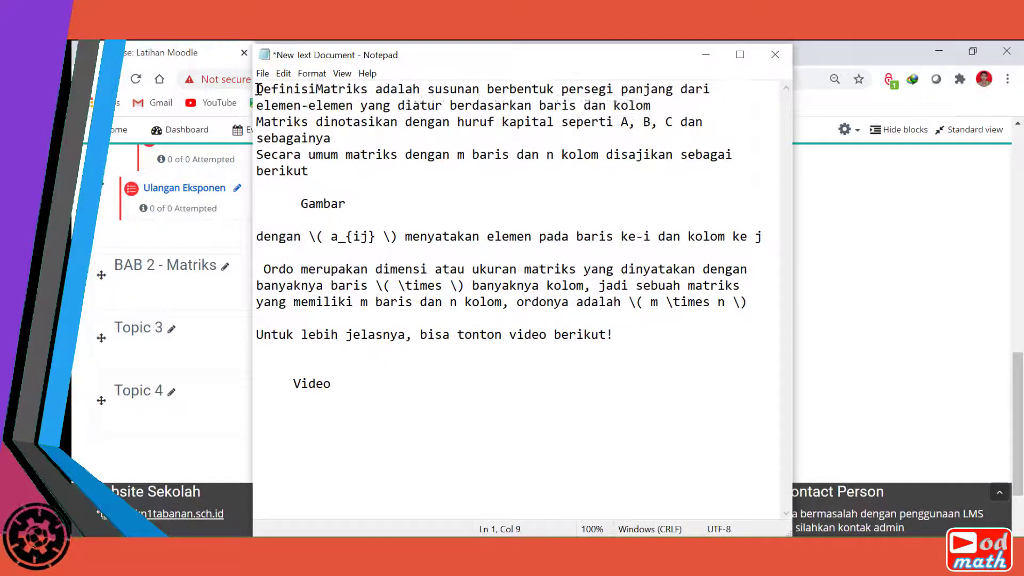
pyautogui.write('atriks')
pyautogui.press('Return')
pyautogui.press('Return')
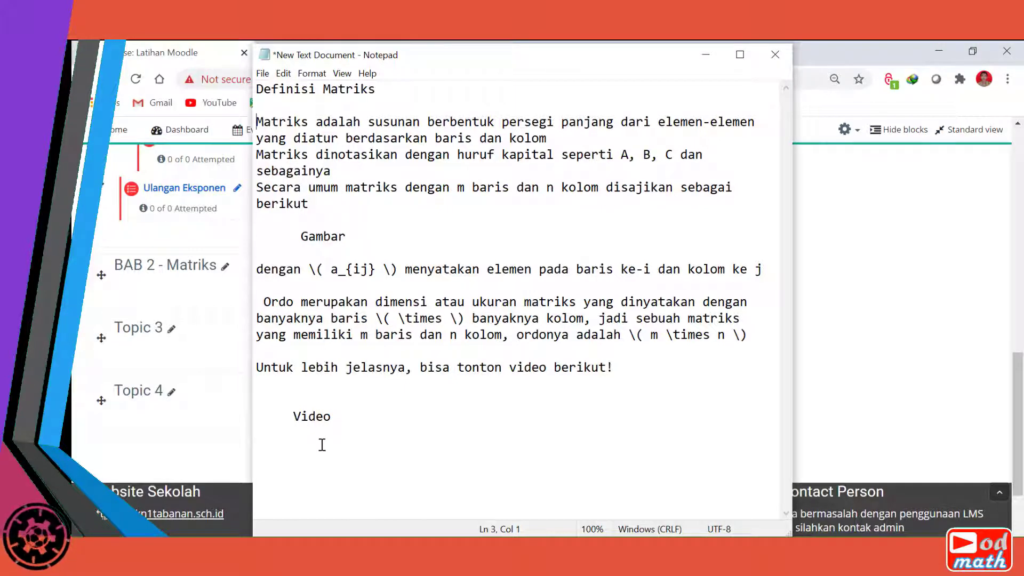
# Step: Return to the course in the browser and add a new Page resource to the BAB 2 - Matriks section
pyautogui.click(216, 459)
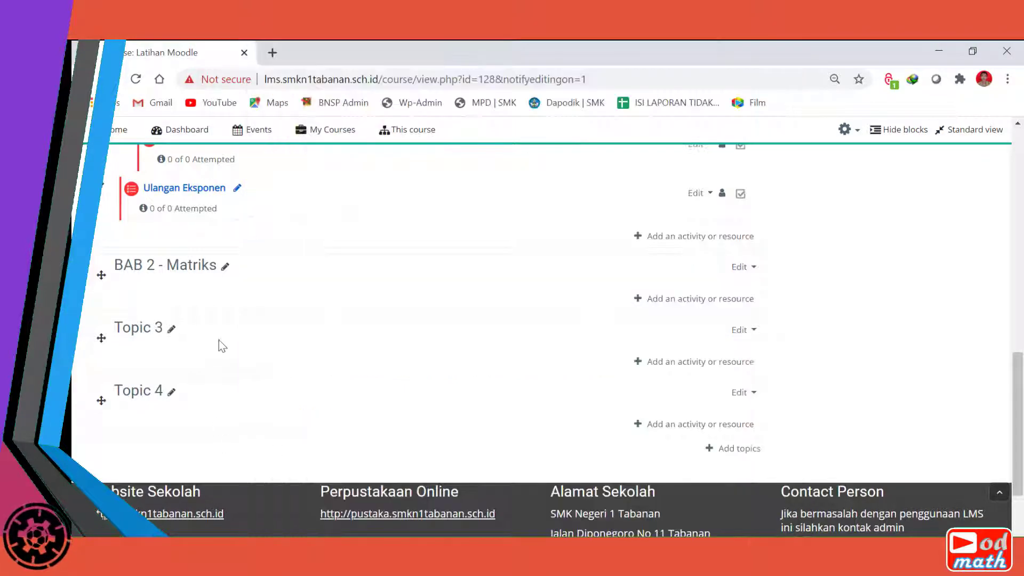
pyautogui.click(676, 302)
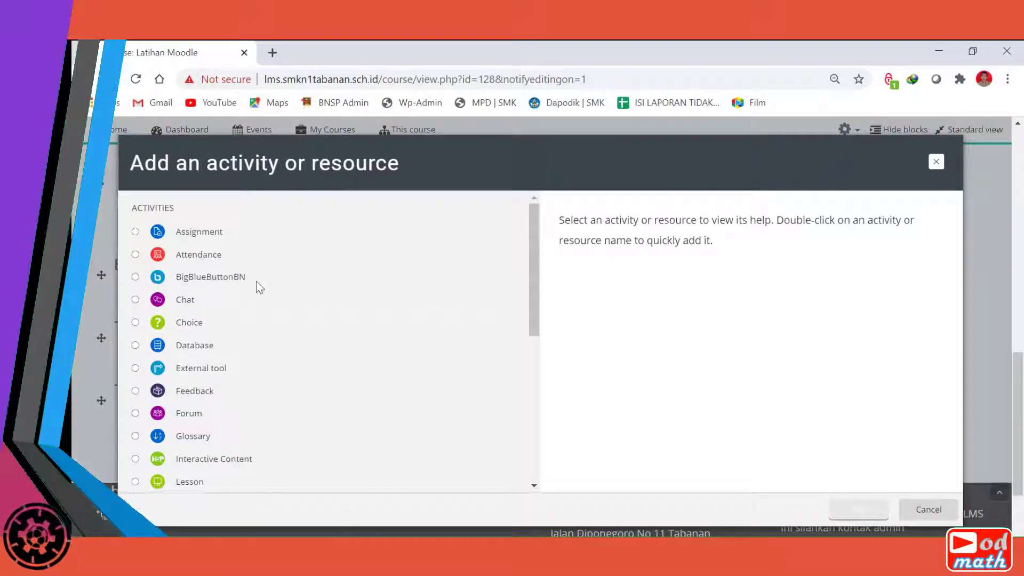
pyautogui.scroll(-5, 250, 288)
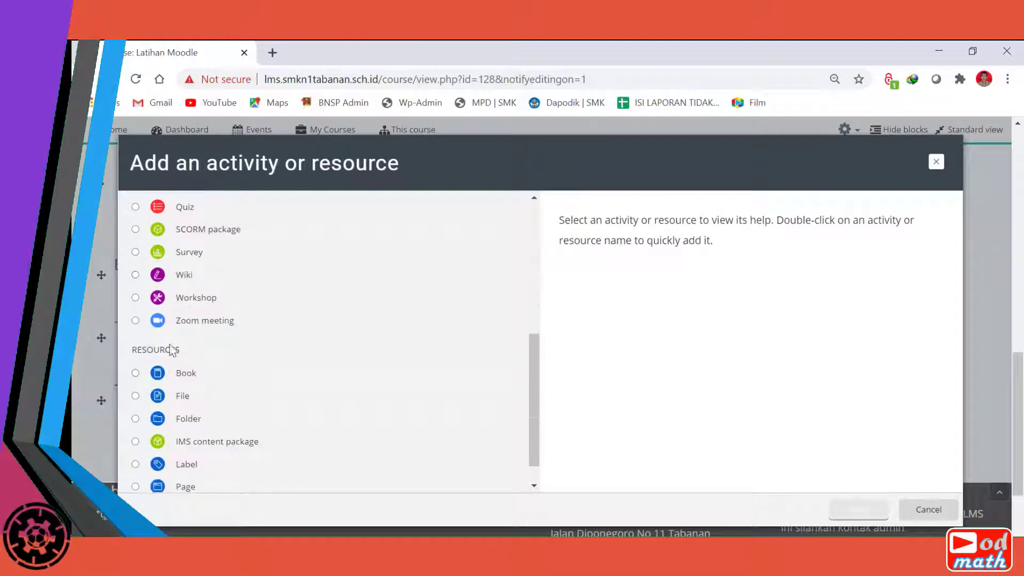
pyautogui.scroll(-1, 170, 350)
pyautogui.click(182, 460)
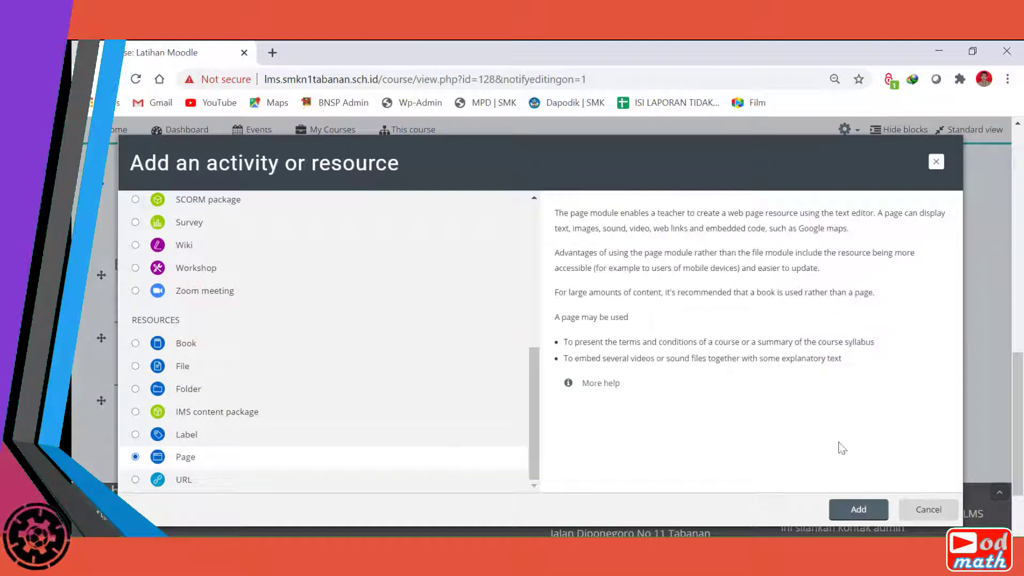
pyautogui.click(858, 511)
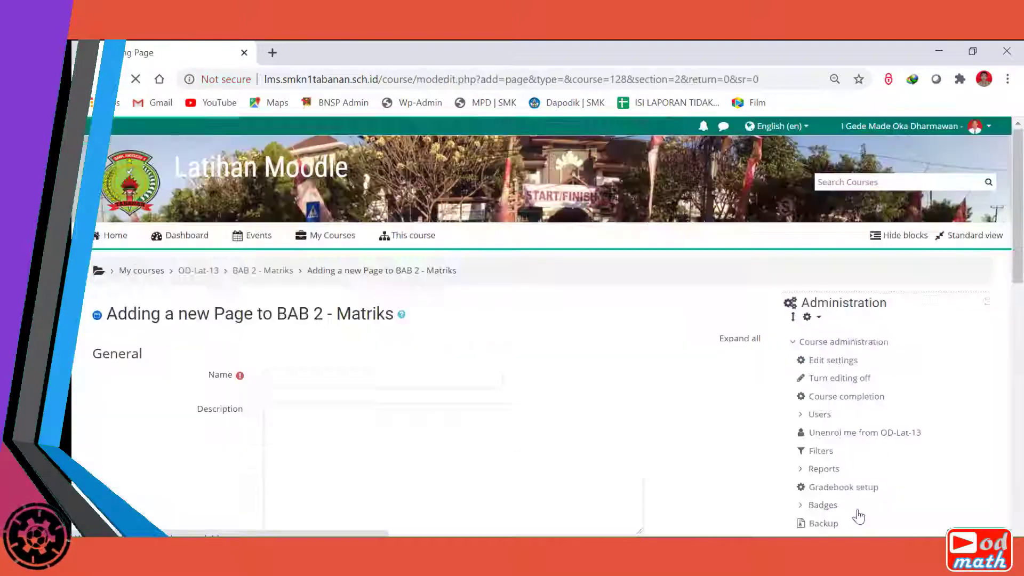
# Step: Name the new page "Definisi Matriks"
pyautogui.scroll(-1, 298, 395)
pyautogui.click(308, 305)
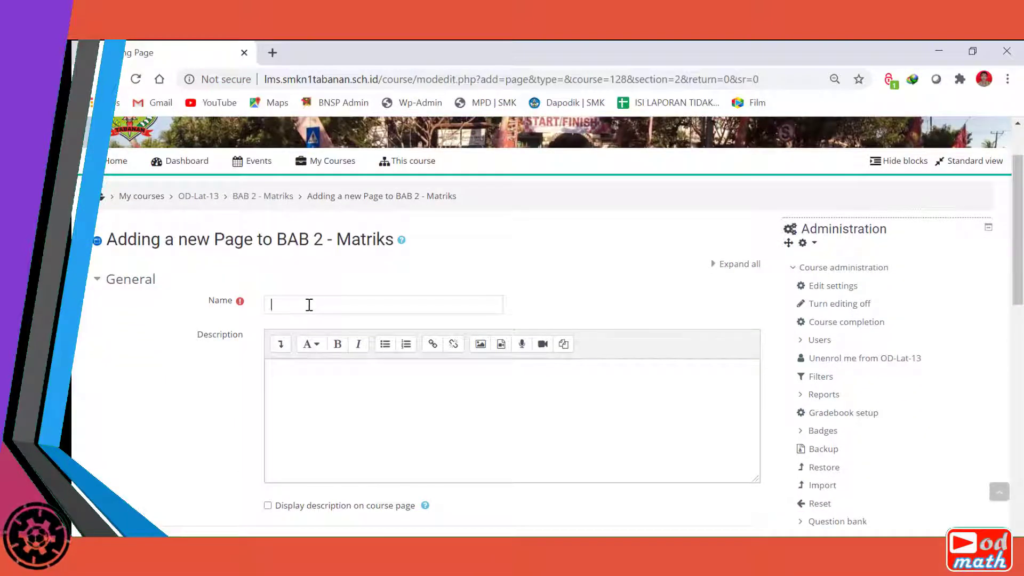
pyautogui.write('D')
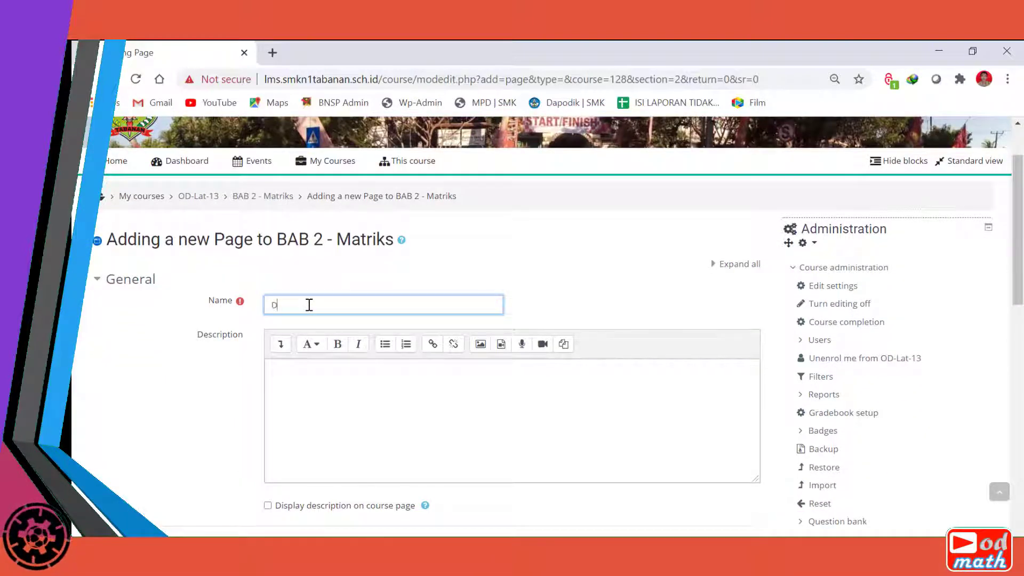
pyautogui.write('efinis')
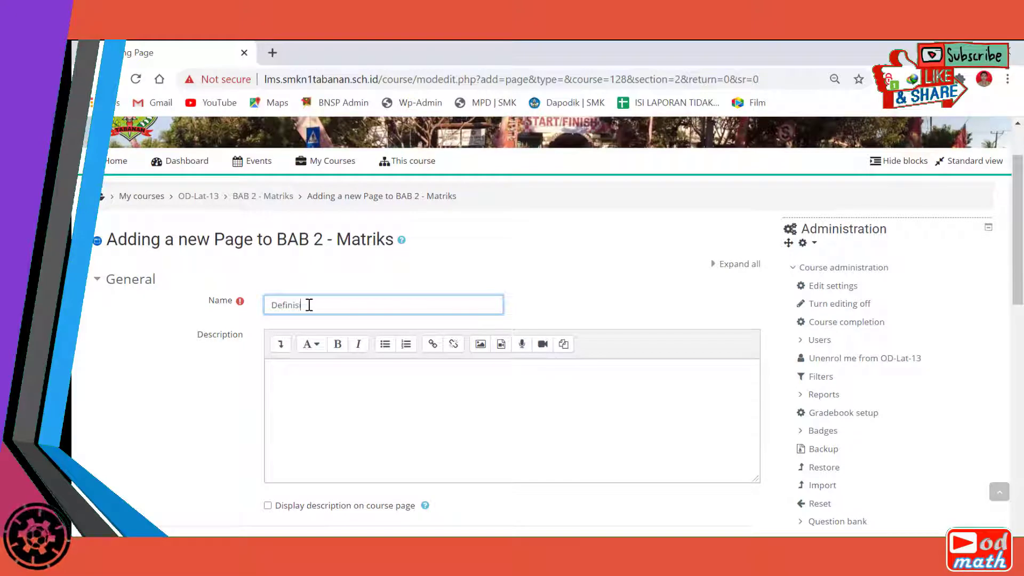
pyautogui.write('i Matriks')
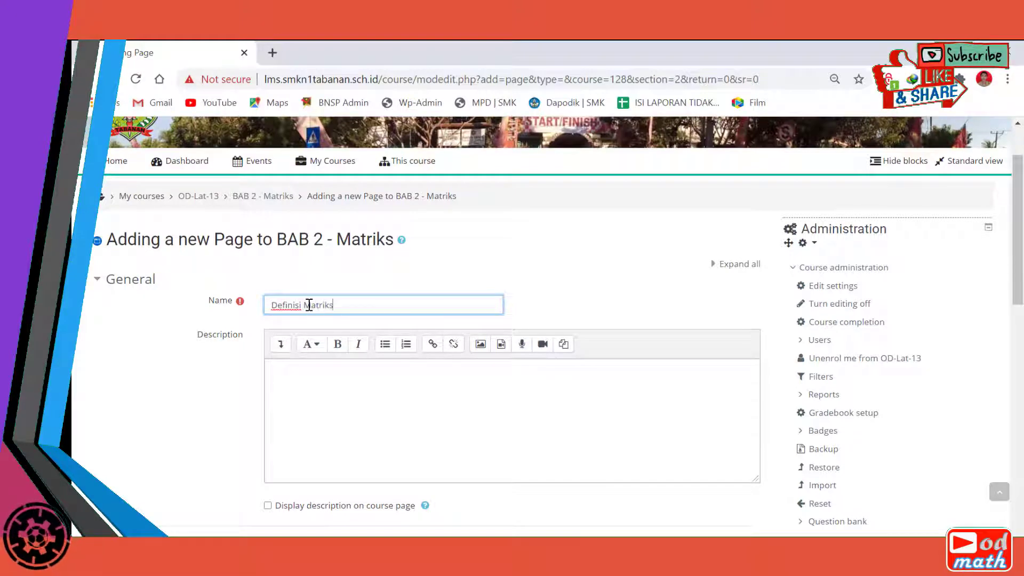
# Step: Enter the page description "Menjelaskan Definisi dan Cara Penulisan Matriks"
pyautogui.click(313, 373)
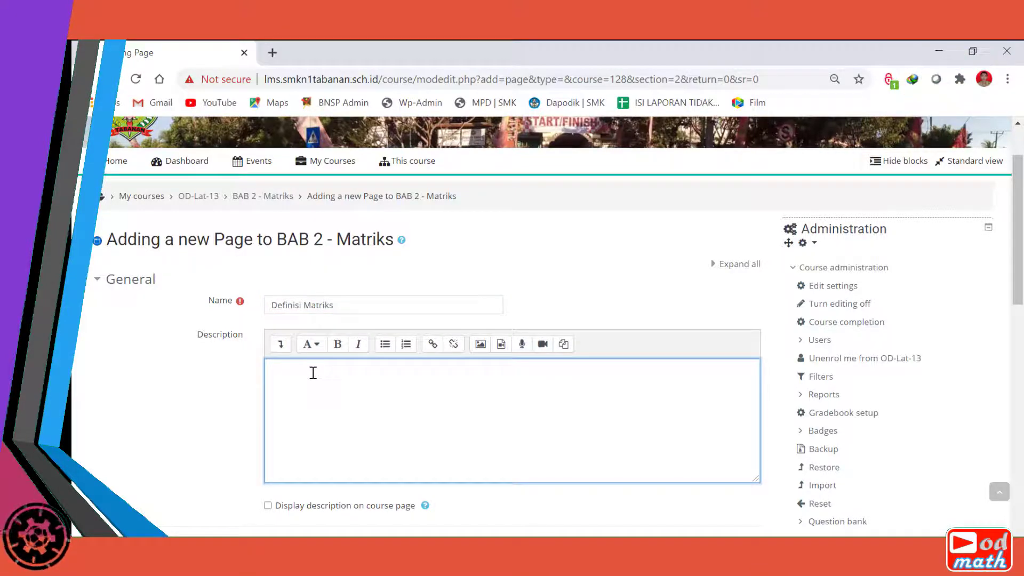
pyautogui.write('Menje')
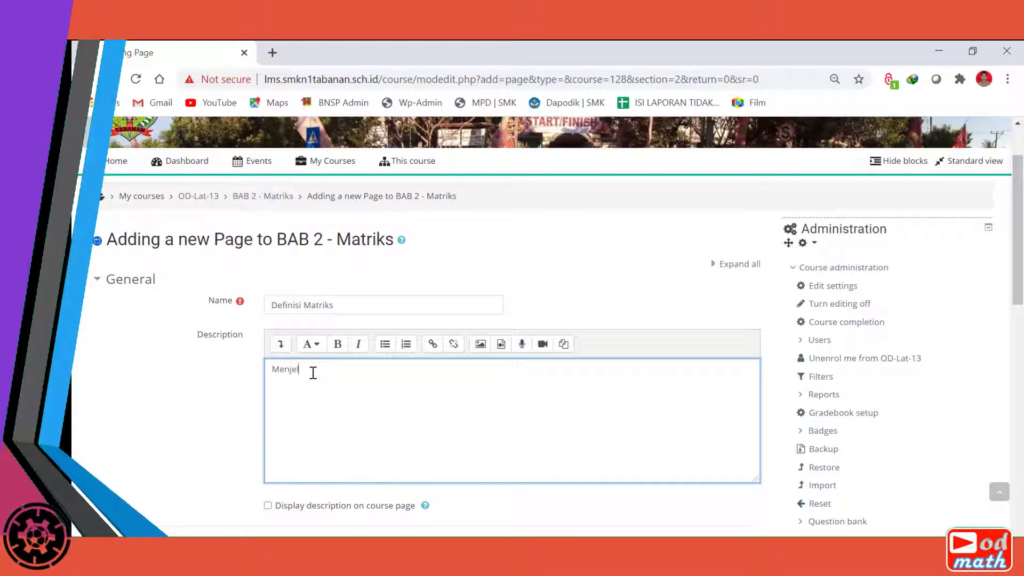
pyautogui.write('las')
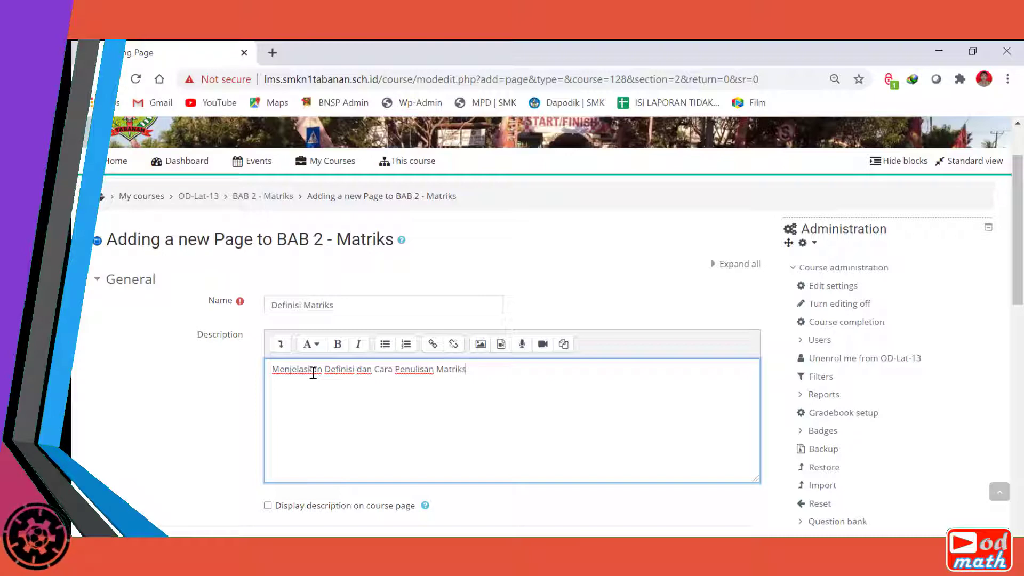
# Step: Enable displaying the description on the course page
pyautogui.scroll(-2, 312, 372)
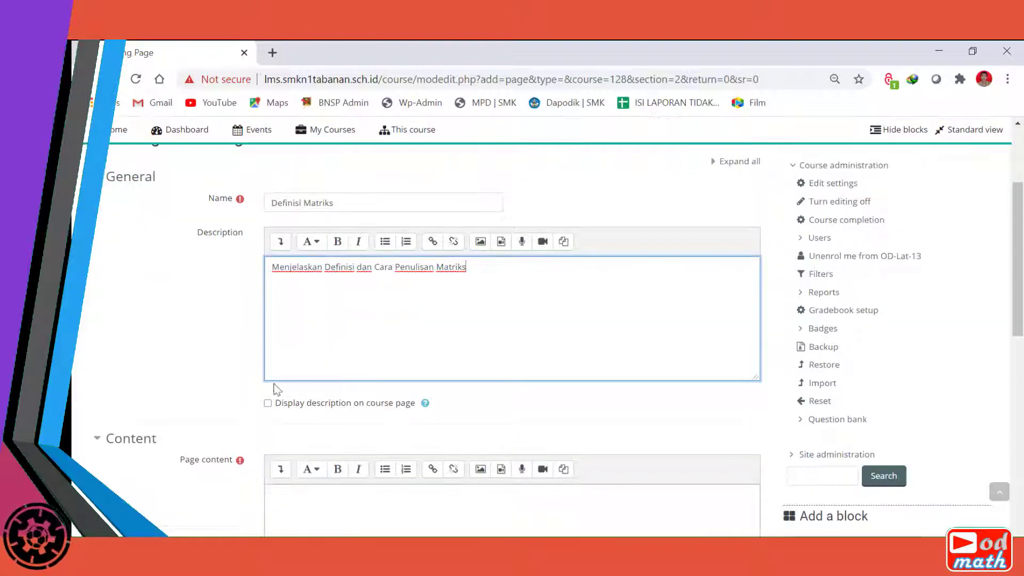
pyautogui.click(268, 404)
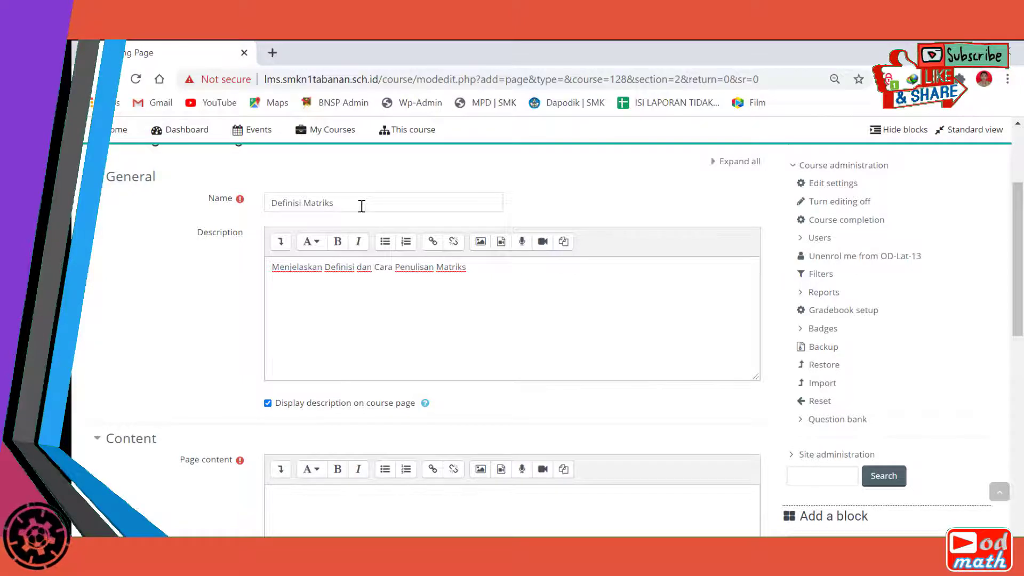
# Step: Copy everything below the heading in the Notepad document and paste it into the new page's Page content in the browser
pyautogui.scroll(-2, 347, 234)
pyautogui.scroll(-2, 336, 259)
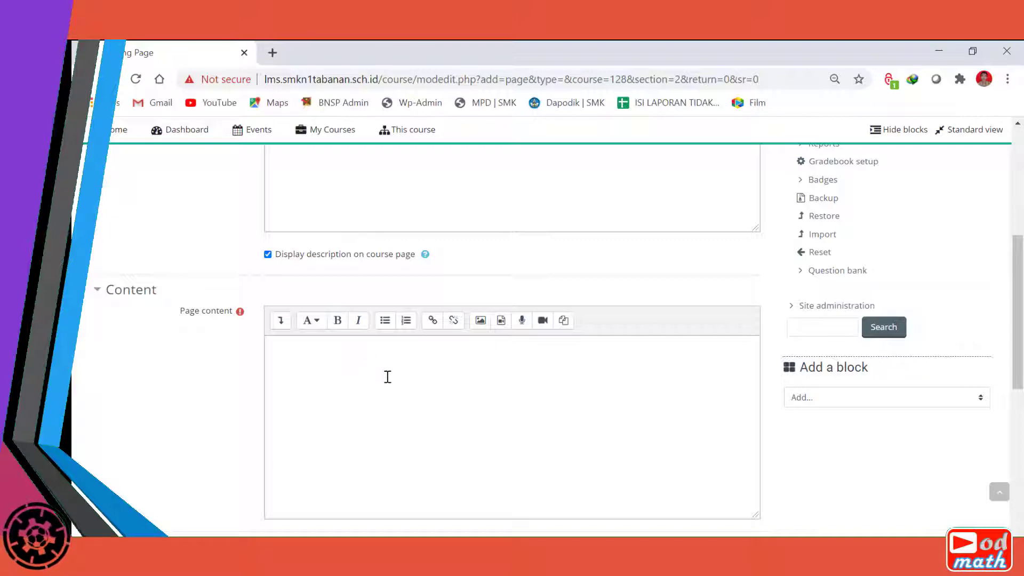
pyautogui.hotkey('alt', 'Tab')
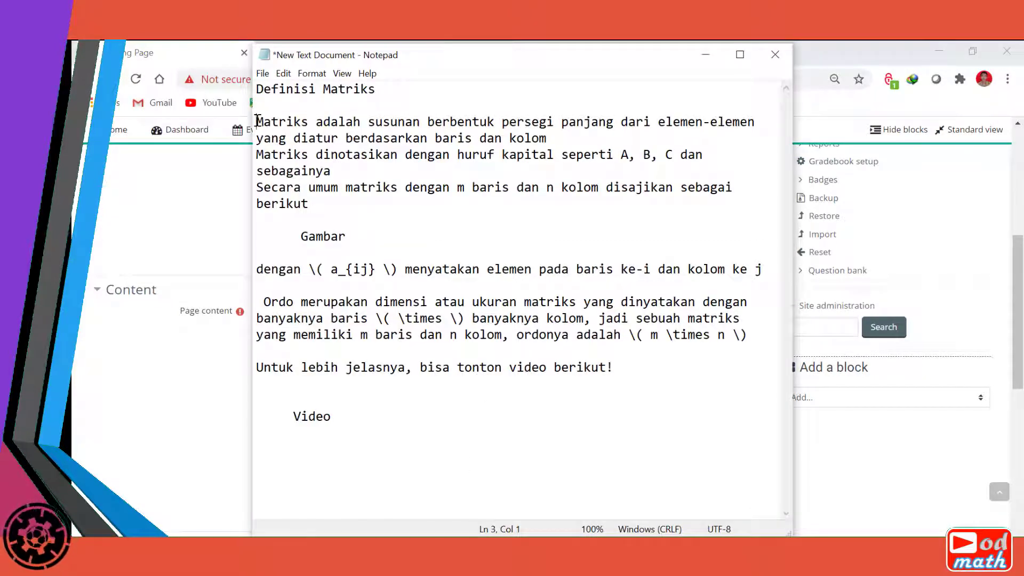
pyautogui.moveTo(257, 121); pyautogui.dragTo(400, 420)
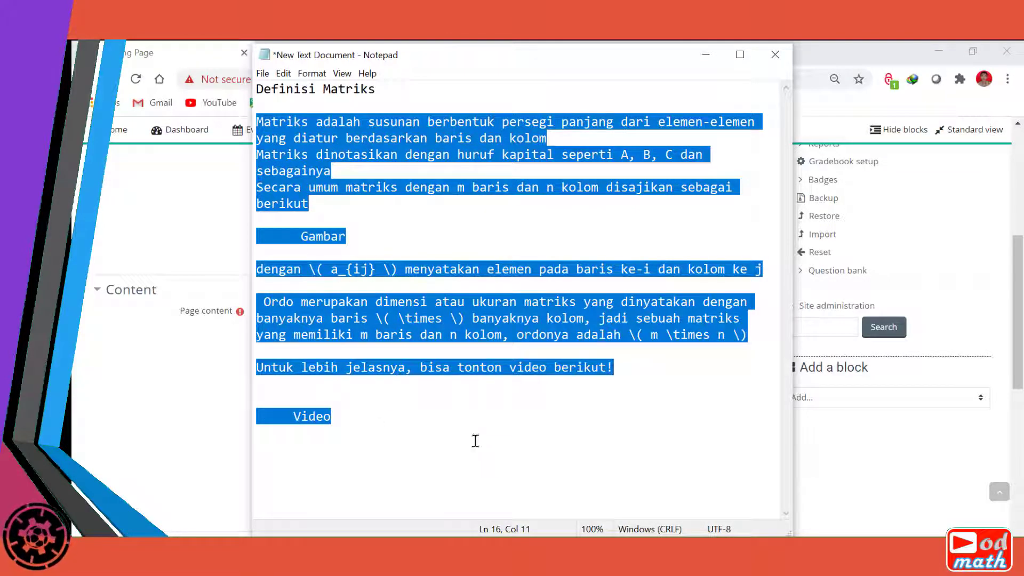
pyautogui.hotkey('alt', 'Tab')
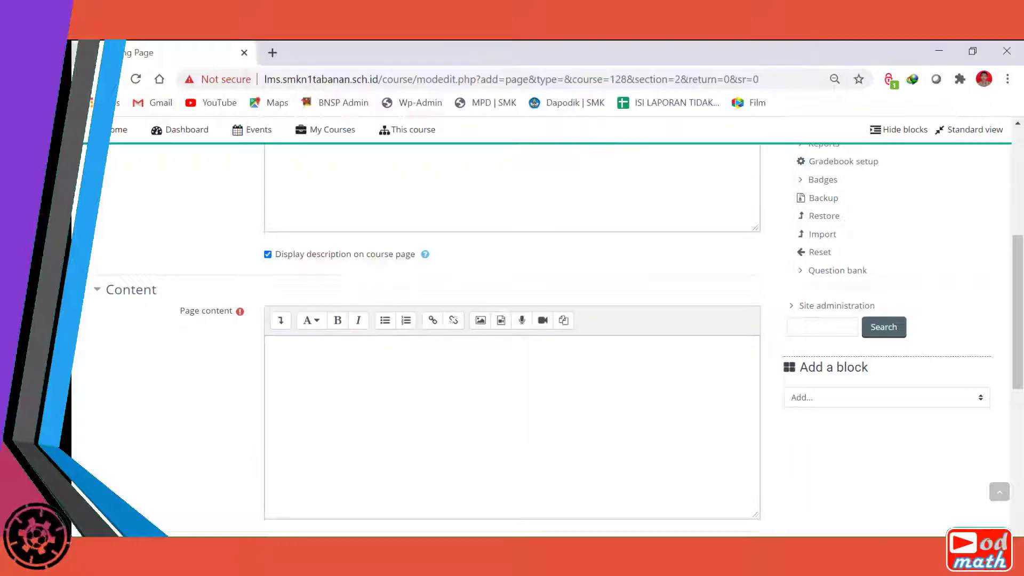
pyautogui.scroll(2, 352, 298)
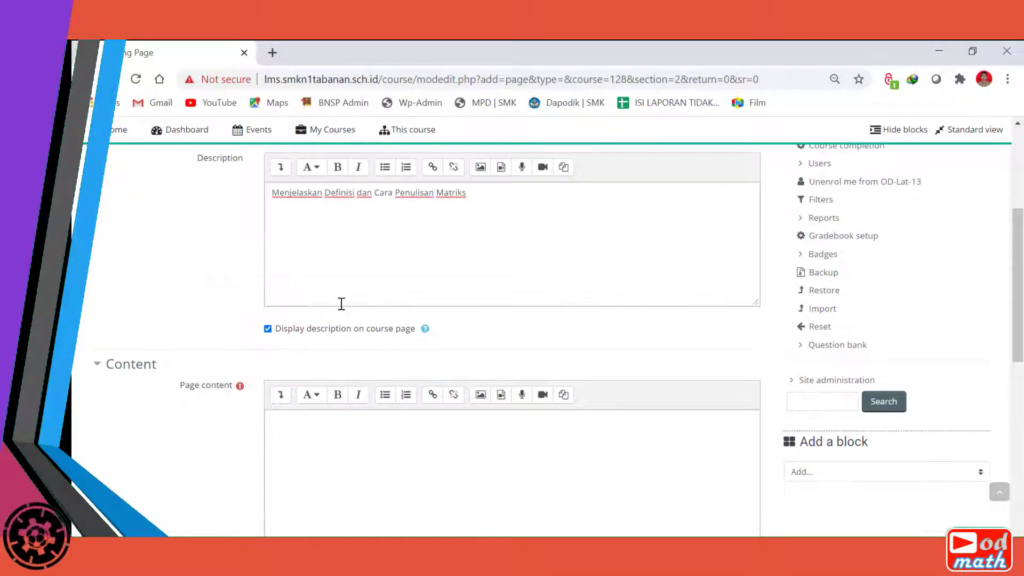
pyautogui.click(352, 427)
pyautogui.hotkey('ctrl', 'v')
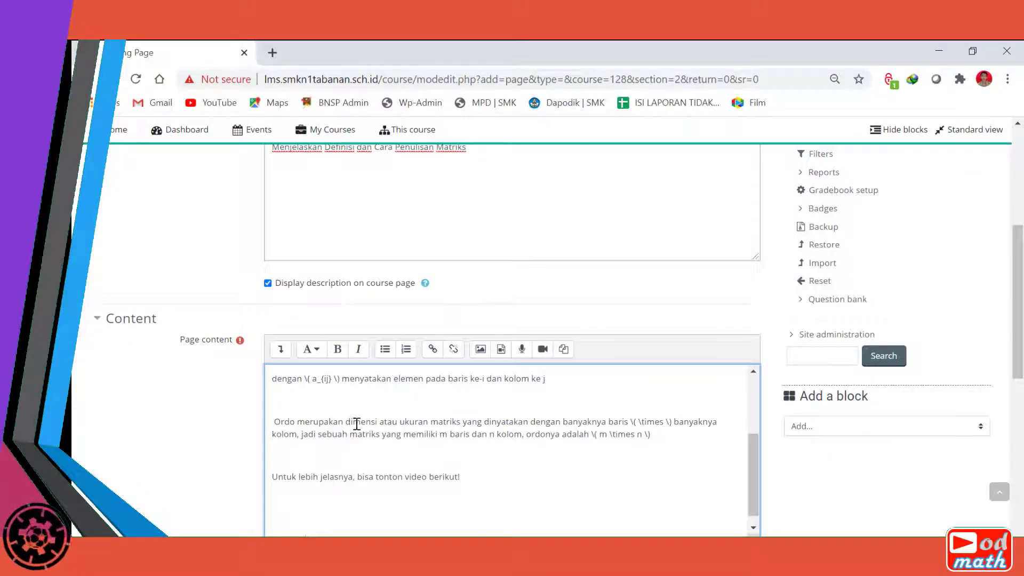
pyautogui.scroll(10, 357, 424)
pyautogui.scroll(-2, 762, 463)
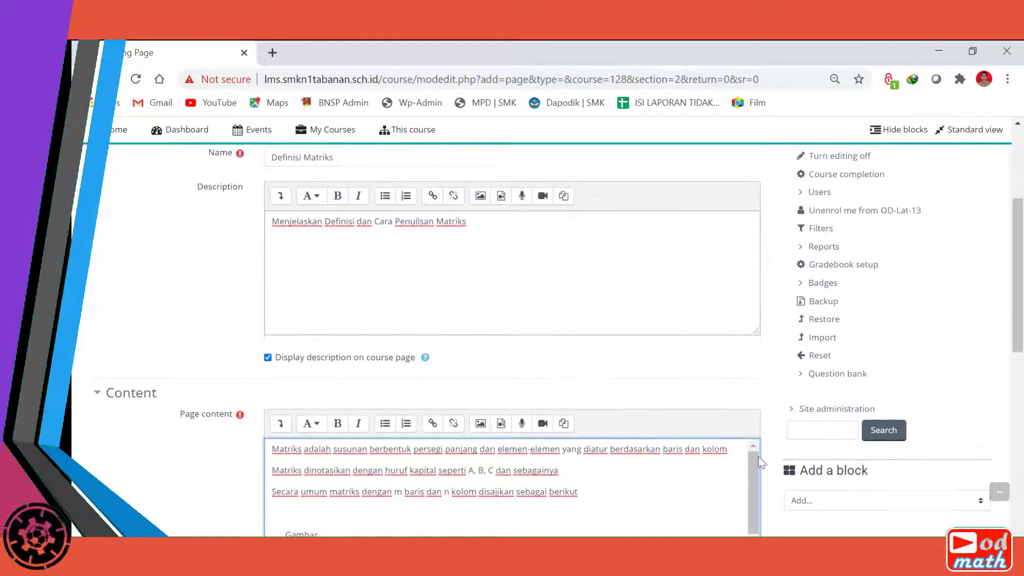
# Step: Delete the placeholder word "Gambar" and its extra blank line below the "Secara umum matriks" paragraph in the page content
pyautogui.moveTo(1023, 340); pyautogui.dragTo(1023, 381)
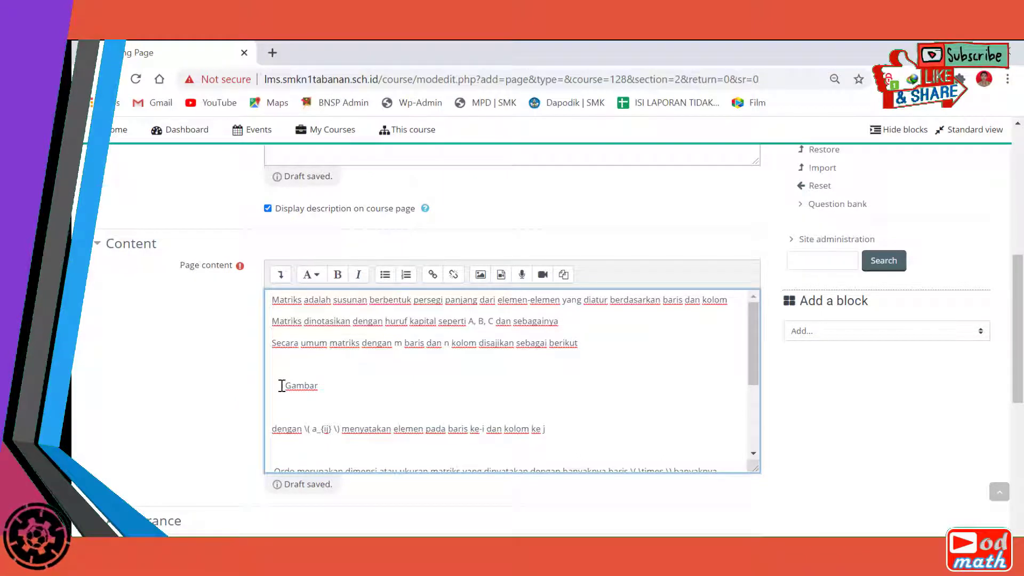
pyautogui.click(323, 388)
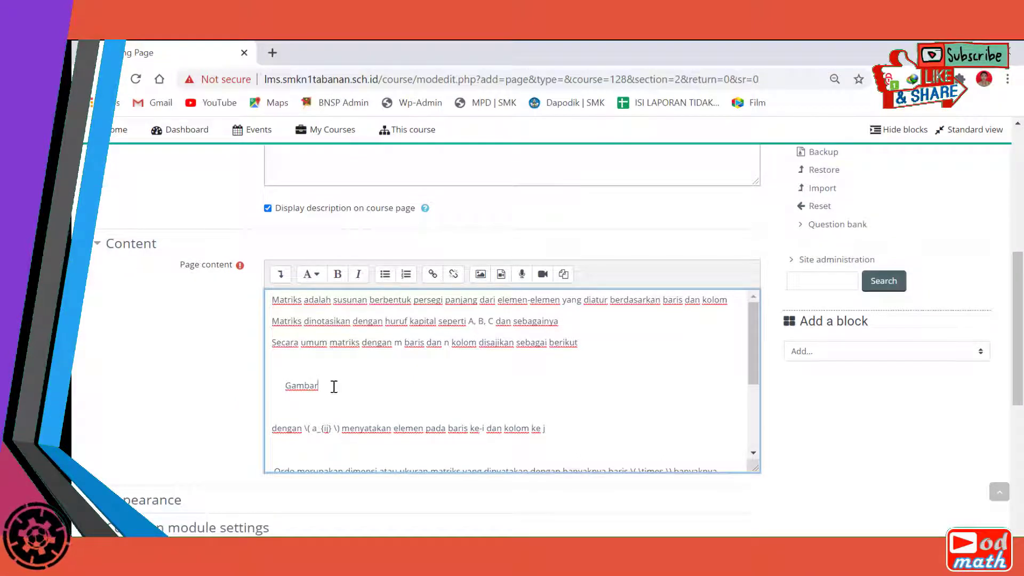
pyautogui.moveTo(286, 387); pyautogui.dragTo(320, 389)
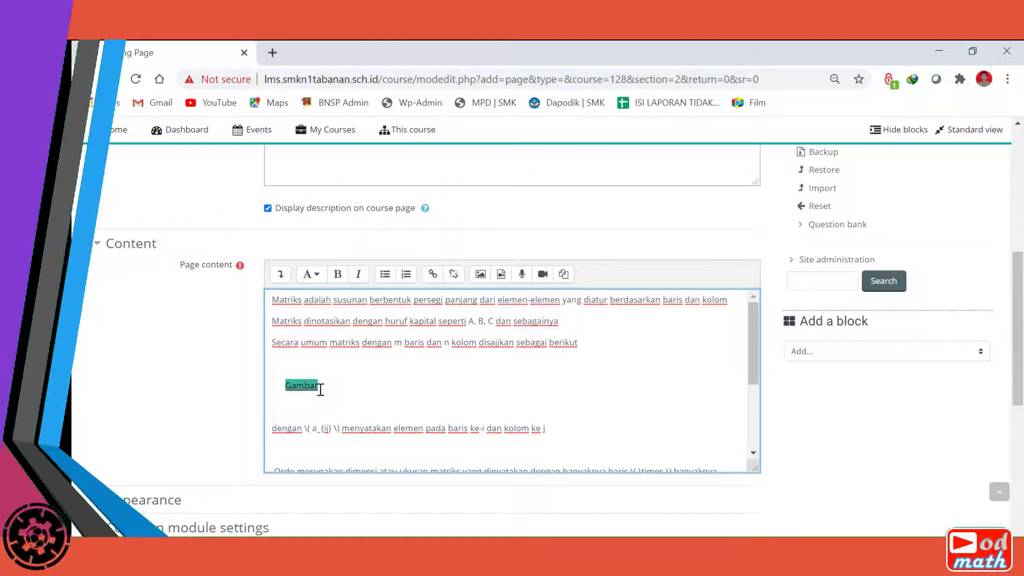
pyautogui.click(330, 388)
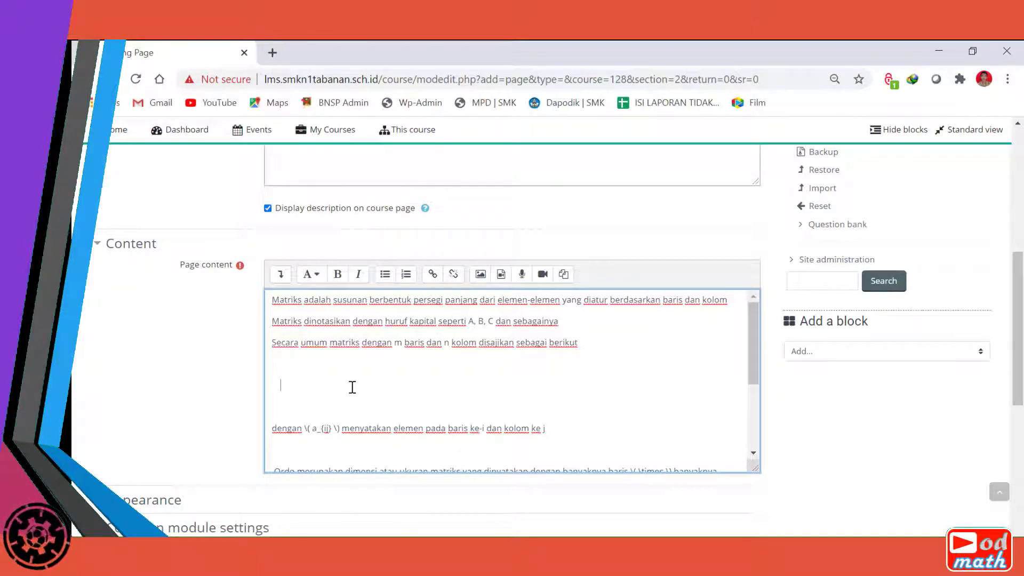
pyautogui.press('BackSpace')
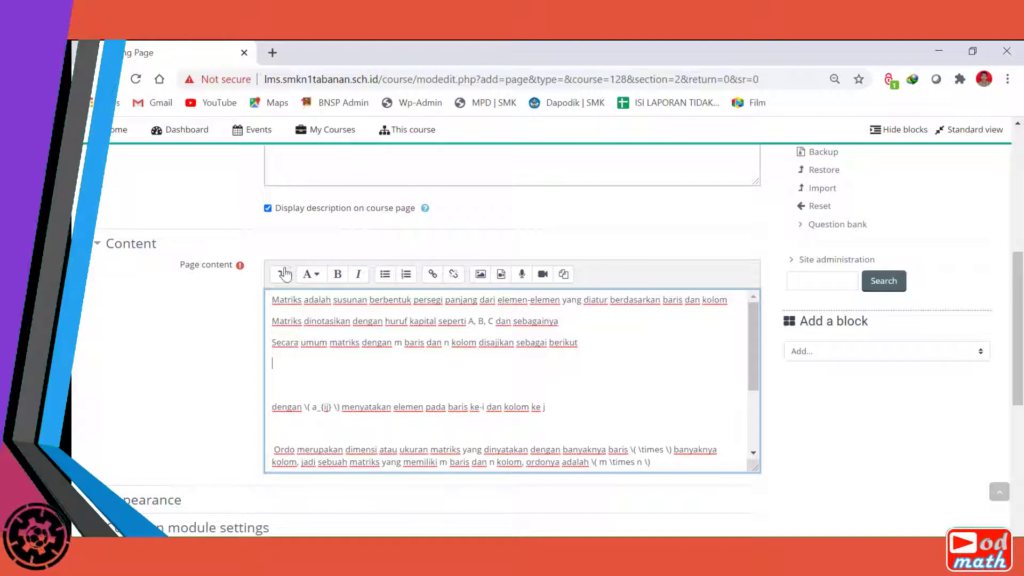
# Step: Start inserting an image at the emptied placeholder and upload matriks.png from the Desktop folder
pyautogui.click(482, 279)
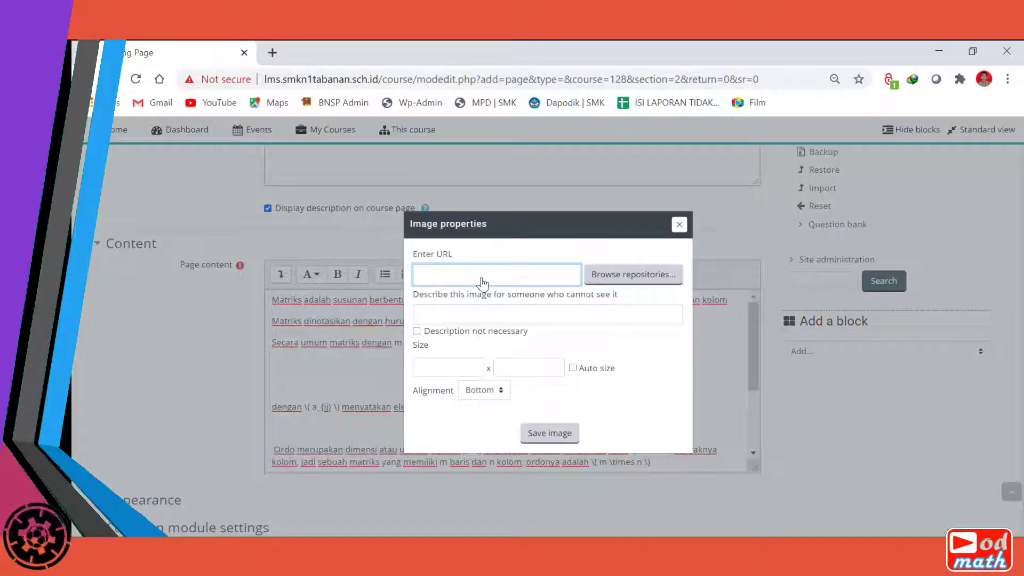
pyautogui.click(618, 277)
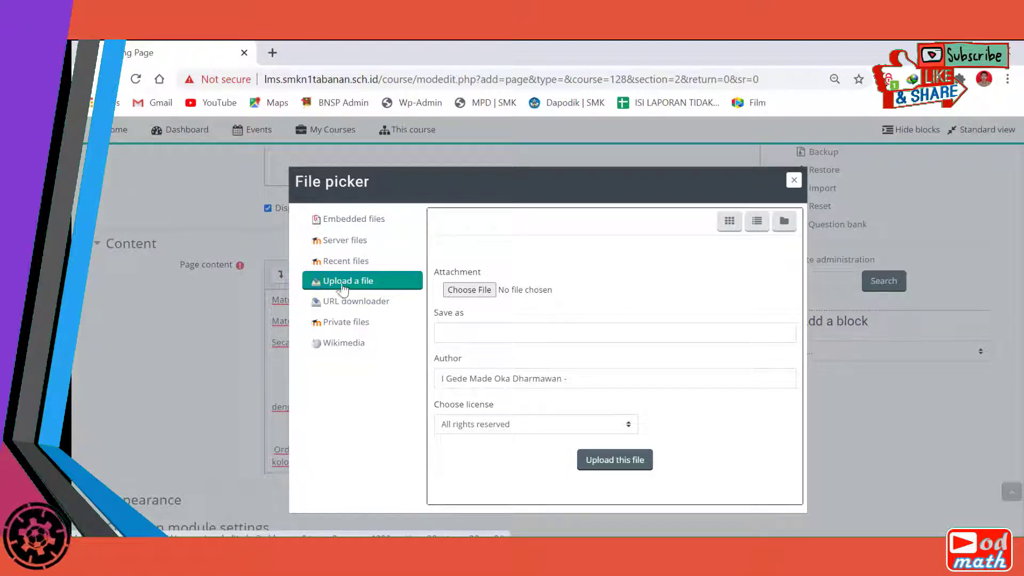
pyautogui.click(482, 292)
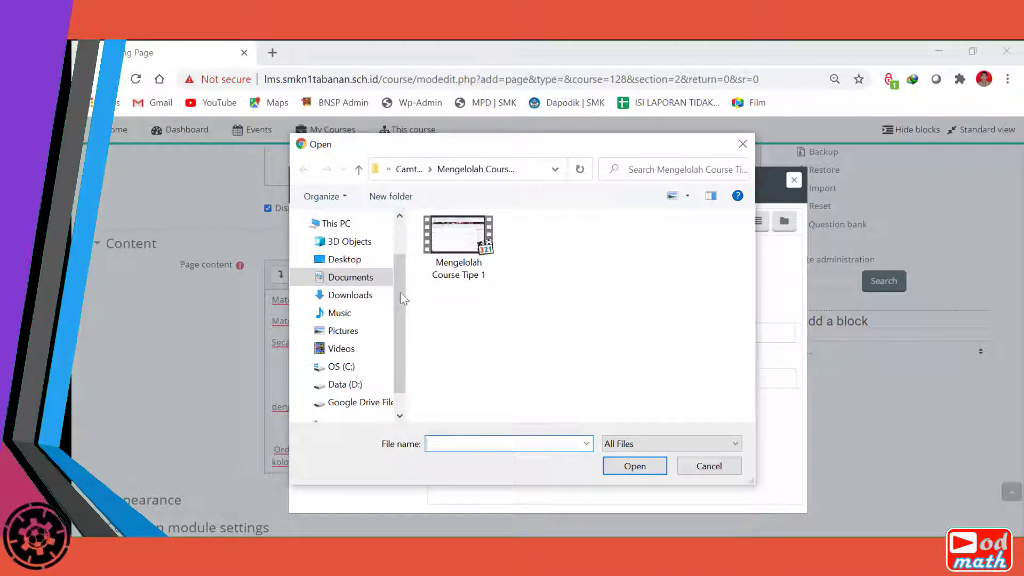
pyautogui.click(347, 260)
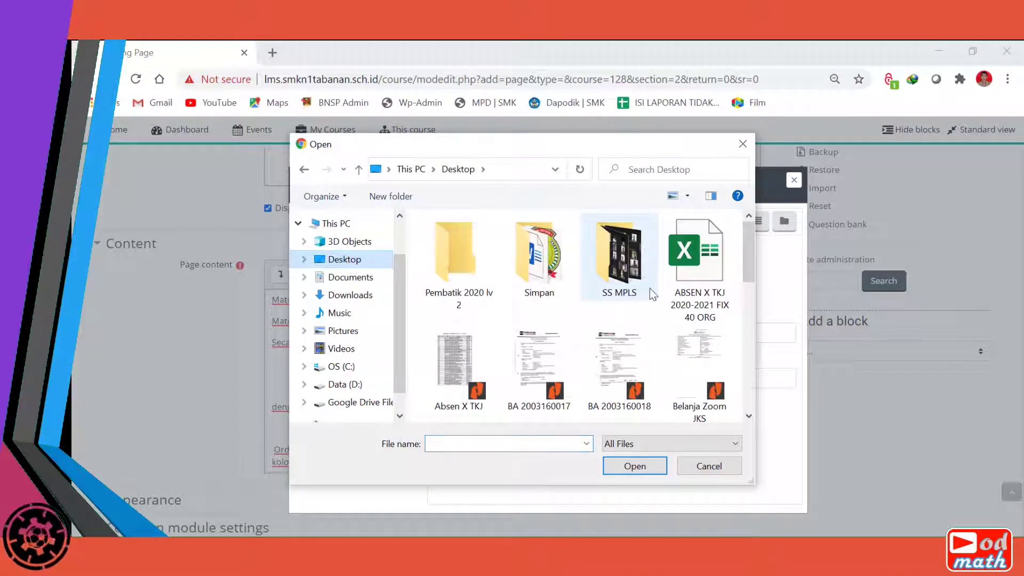
pyautogui.scroll(-5, 650, 288)
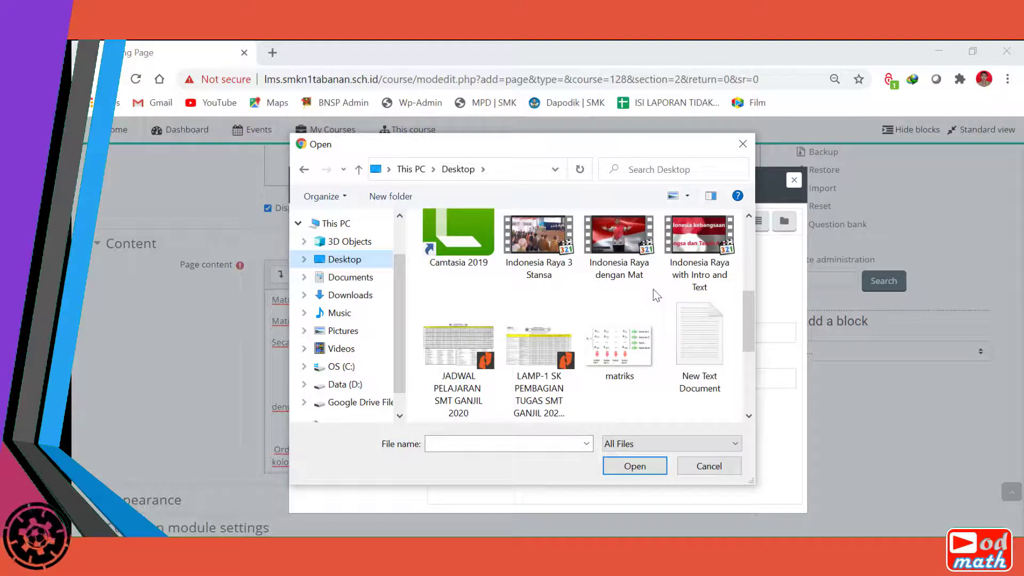
pyautogui.click(611, 358)
pyautogui.click(651, 467)
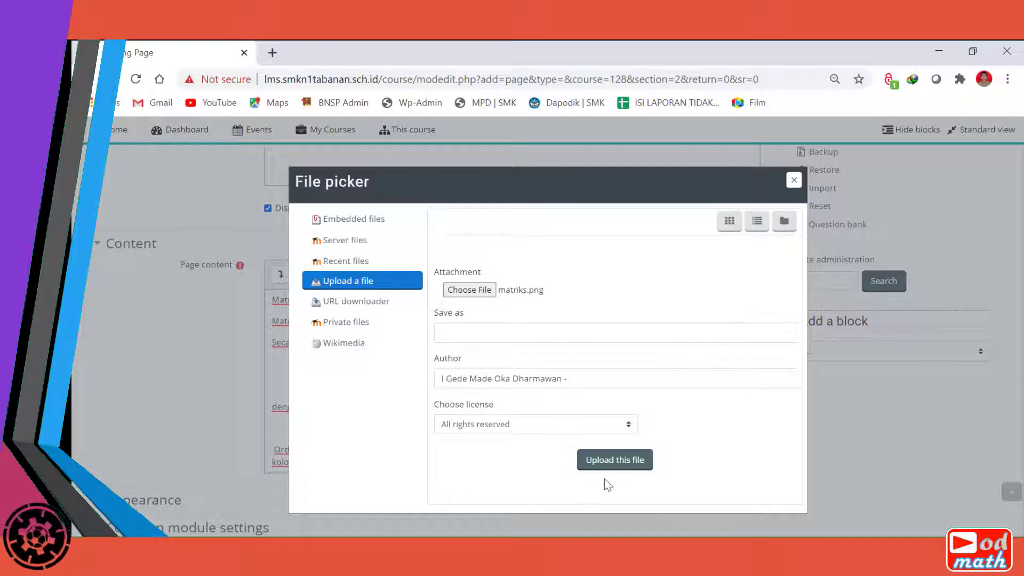
pyautogui.click(614, 462)
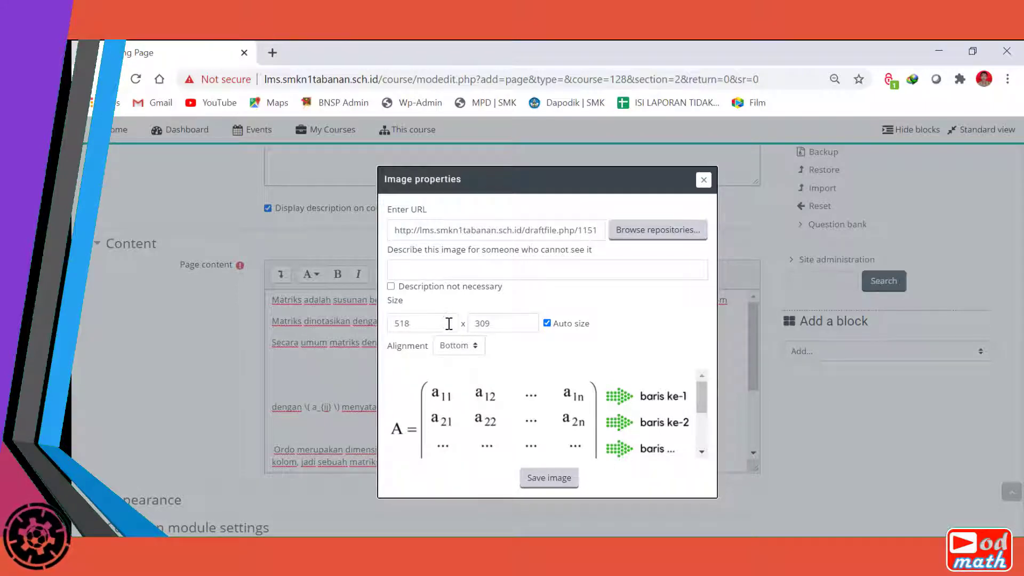
# Step: Describe the image as "Matriks" and save it into the page content
pyautogui.click(554, 483)
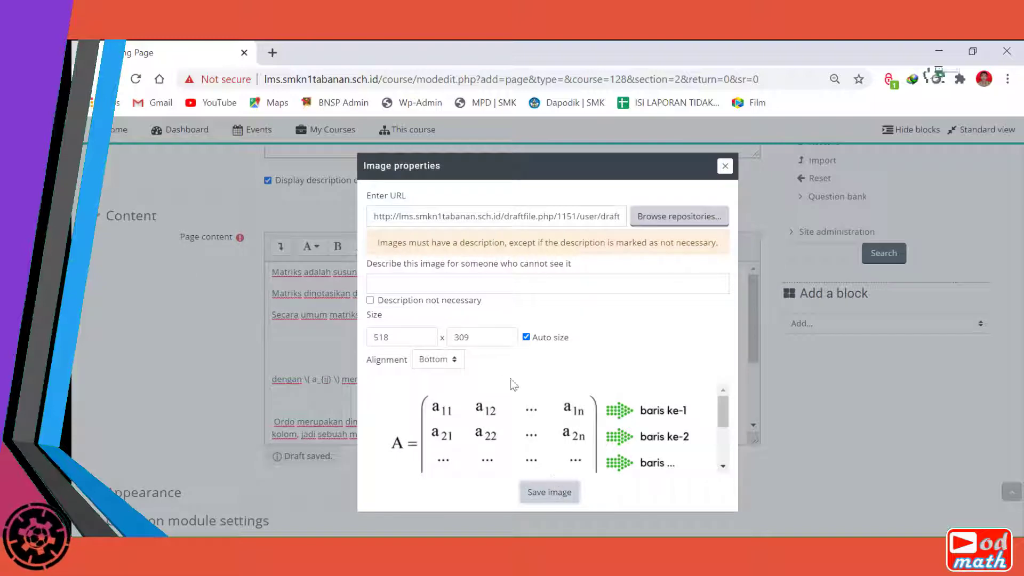
pyautogui.click(439, 281)
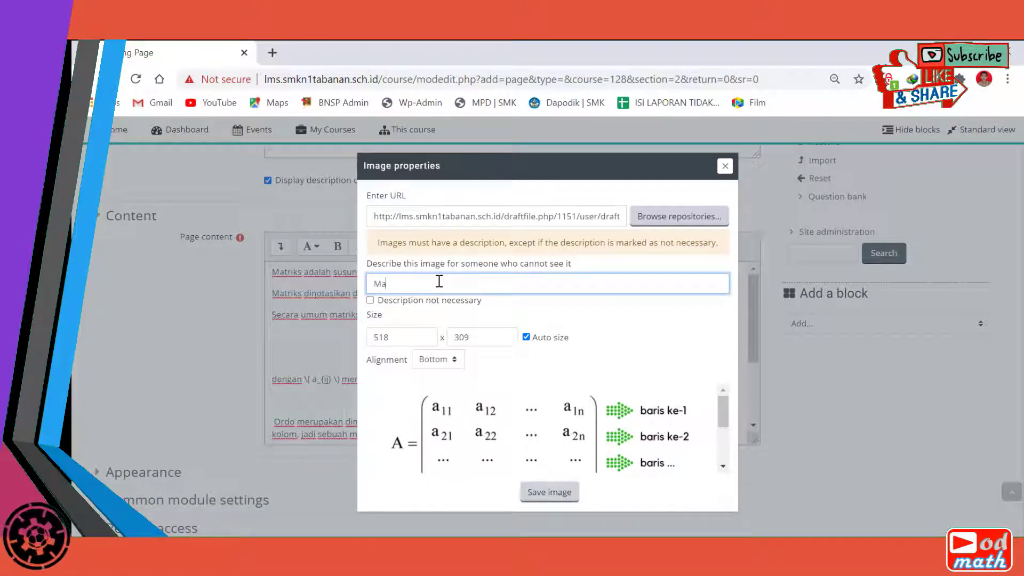
pyautogui.write('Matei')
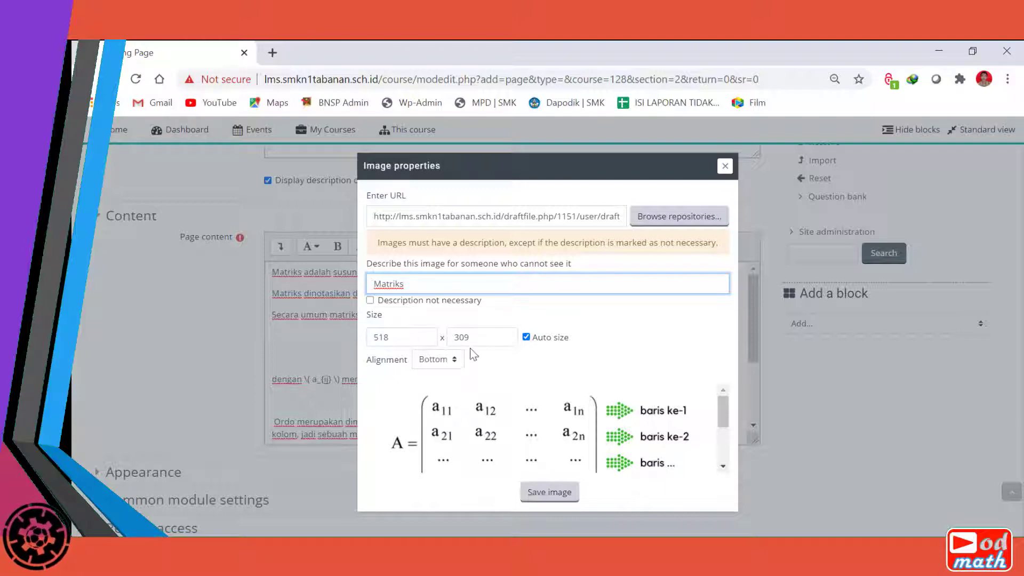
pyautogui.click(547, 490)
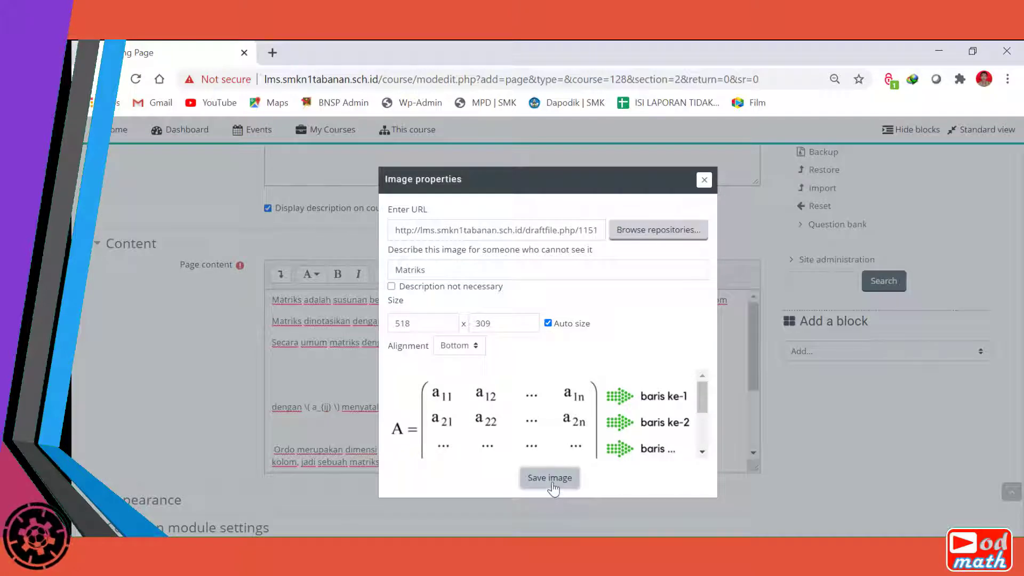
pyautogui.click(550, 478)
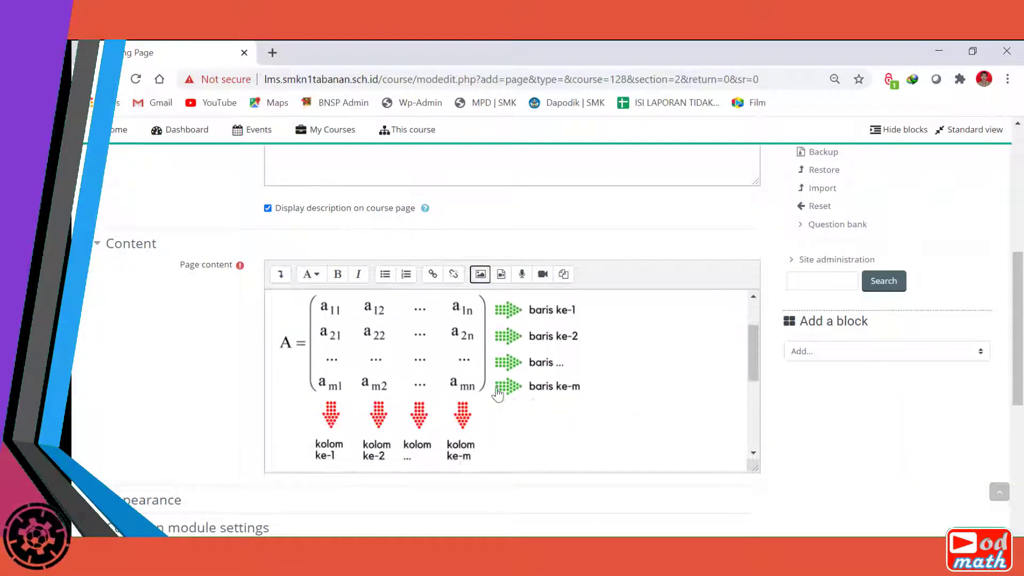
# Step: Resize the inserted matrix image to a height of 200 with Auto size kept on, and save the image
pyautogui.scroll(-1, 490, 393)
pyautogui.scroll(1, 483, 391)
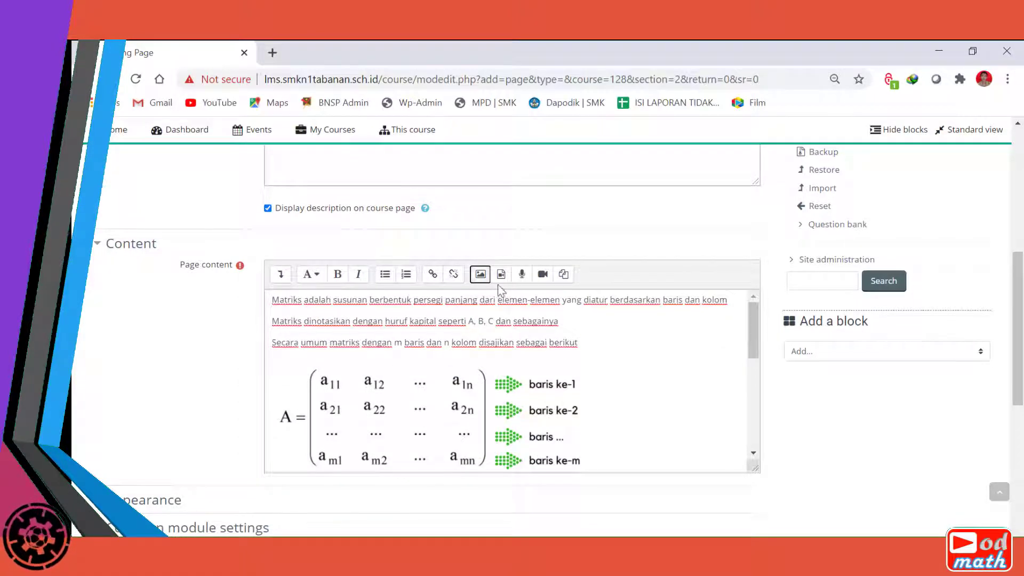
pyautogui.click(493, 403)
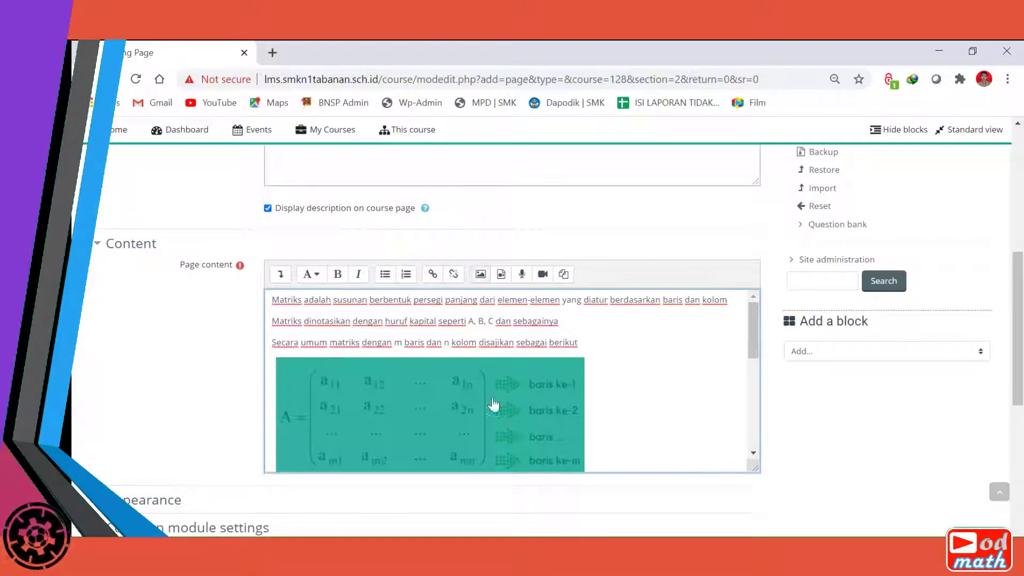
pyautogui.click(480, 275)
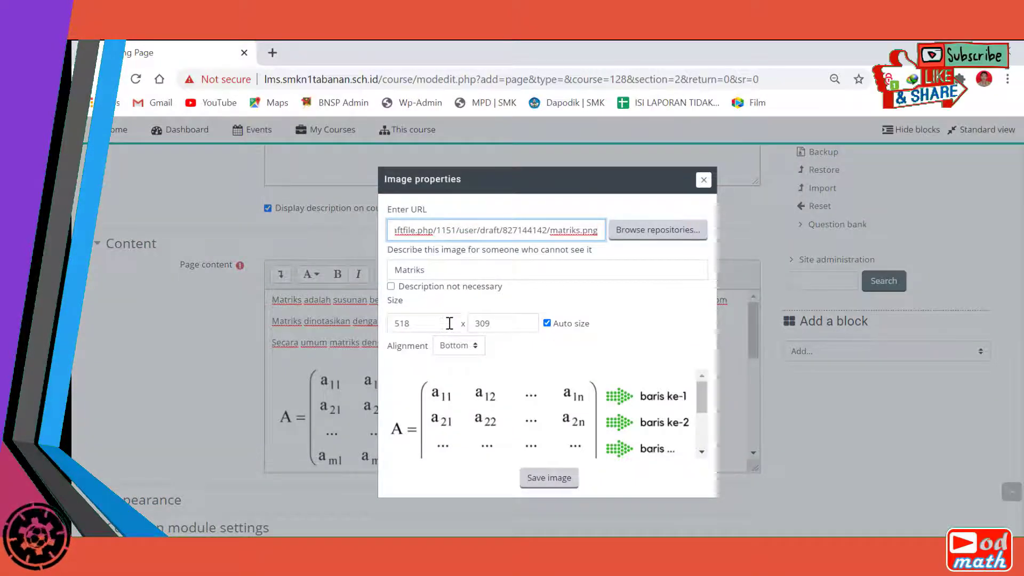
pyautogui.moveTo(499, 322); pyautogui.dragTo(464, 323)
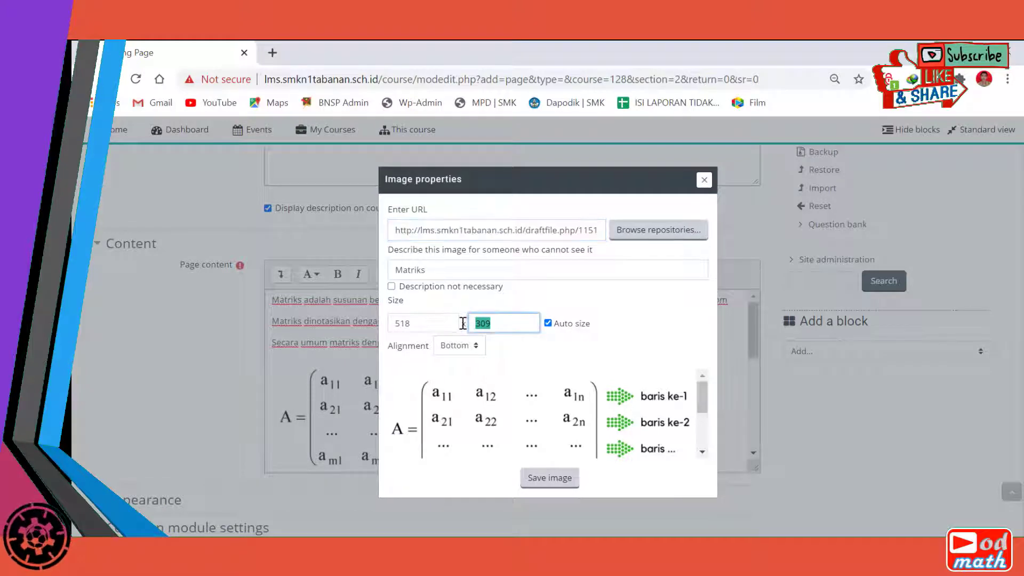
pyautogui.write('200')
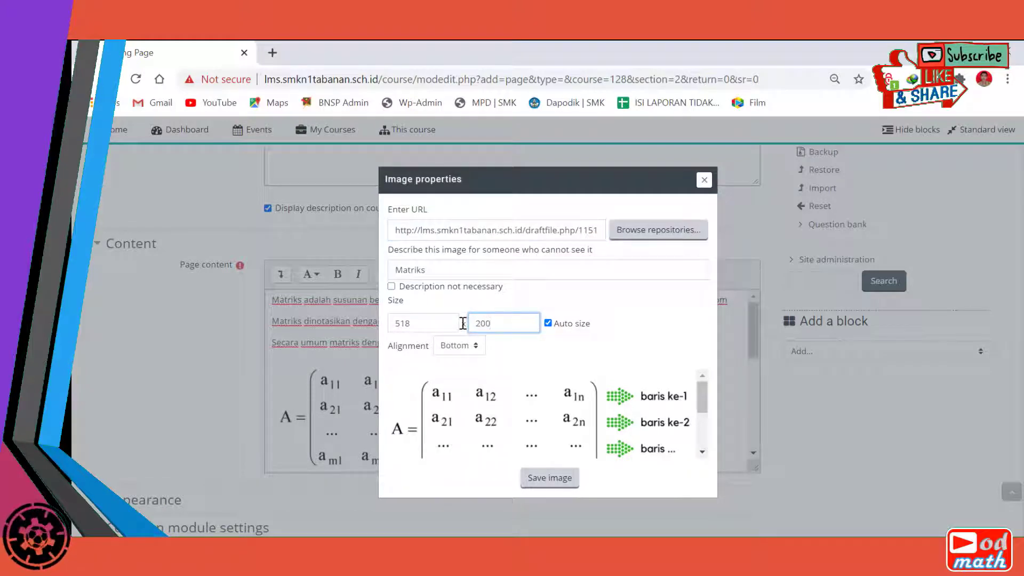
pyautogui.click(574, 350)
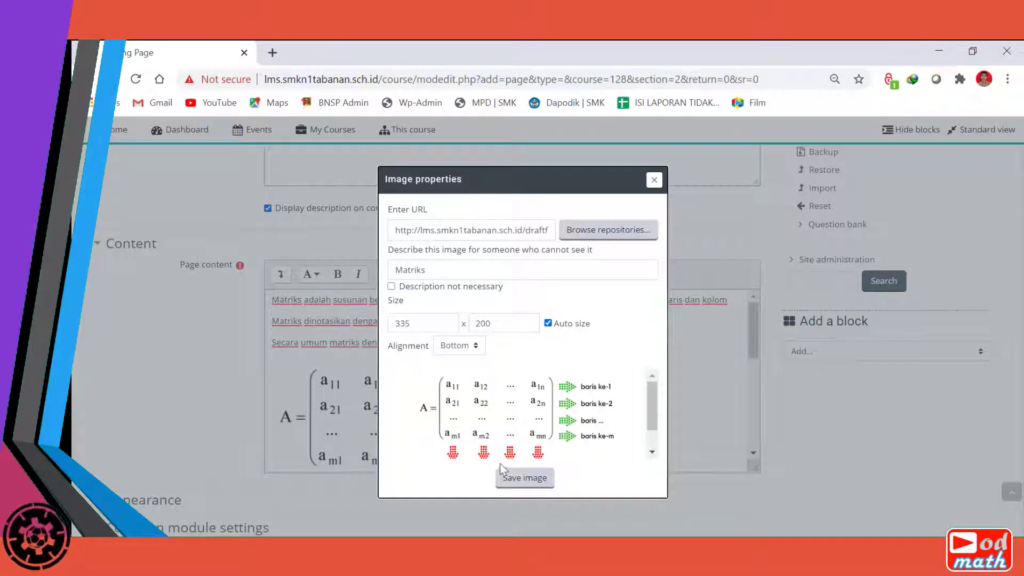
pyautogui.click(523, 478)
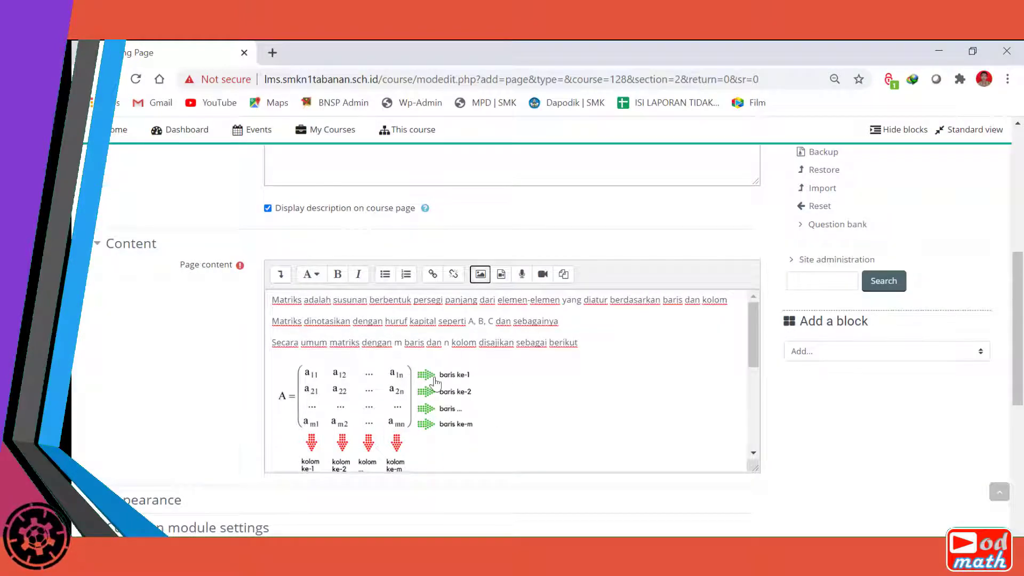
# Step: Reopen the matrix image's properties to check its size settings, and close them by saving the image
pyautogui.click(481, 300)
pyautogui.click(481, 283)
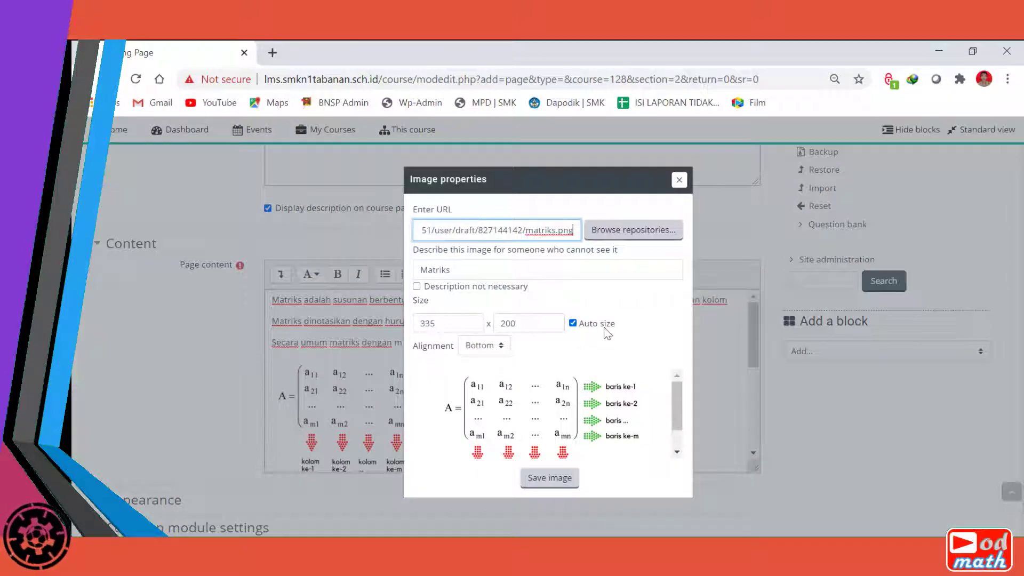
pyautogui.click(550, 478)
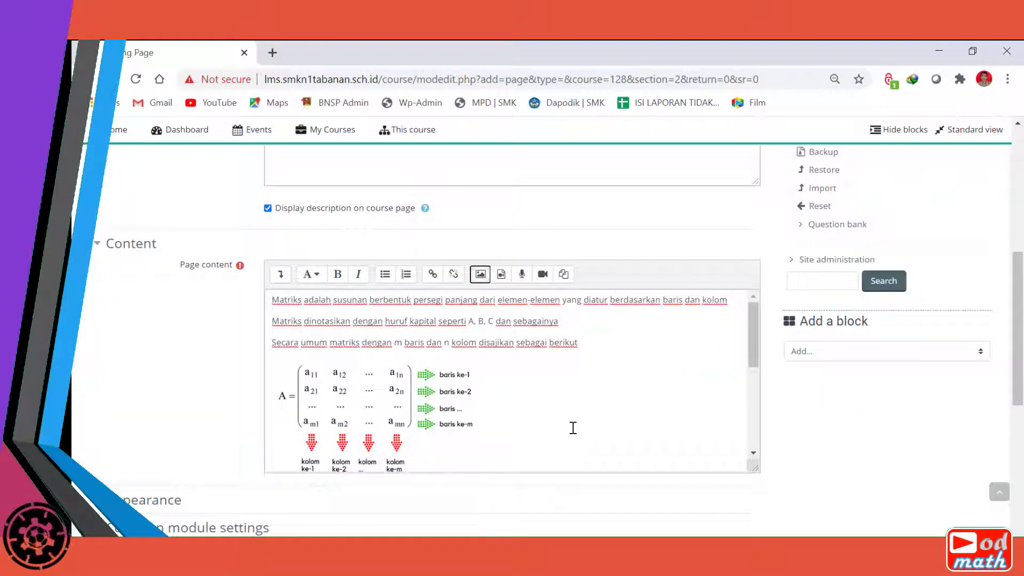
# Step: Delete the empty line between the matrix image and the paragraph starting "dengan" in the page content
pyautogui.scroll(1, 553, 407)
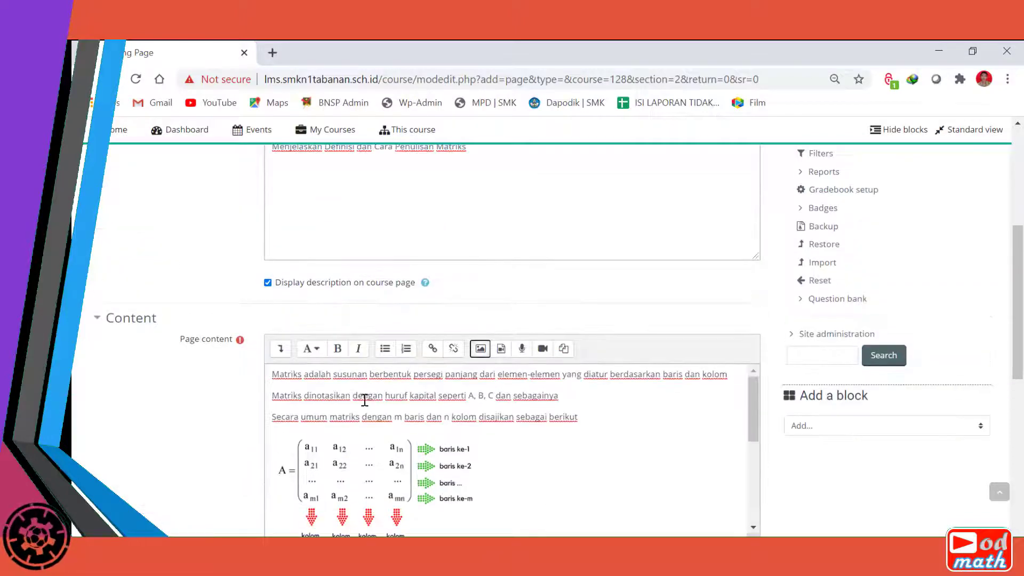
pyautogui.scroll(-3, 366, 446)
pyautogui.click(323, 422)
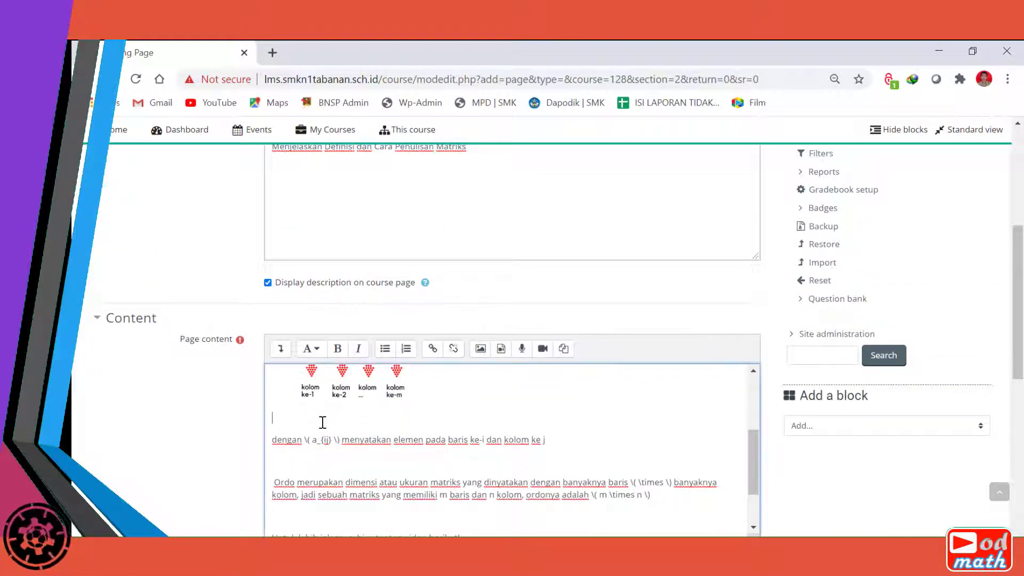
pyautogui.press('Delete')
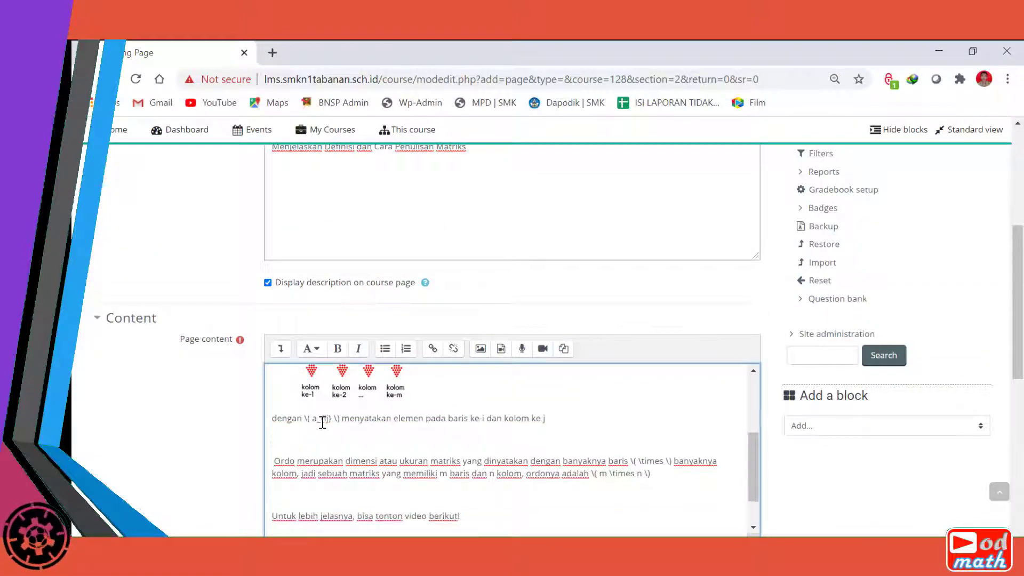
# Step: Check the "Video" placeholder at the end of the page content, and search YouTube for "od-math" in a new browser tab
pyautogui.scroll(-1, 485, 430)
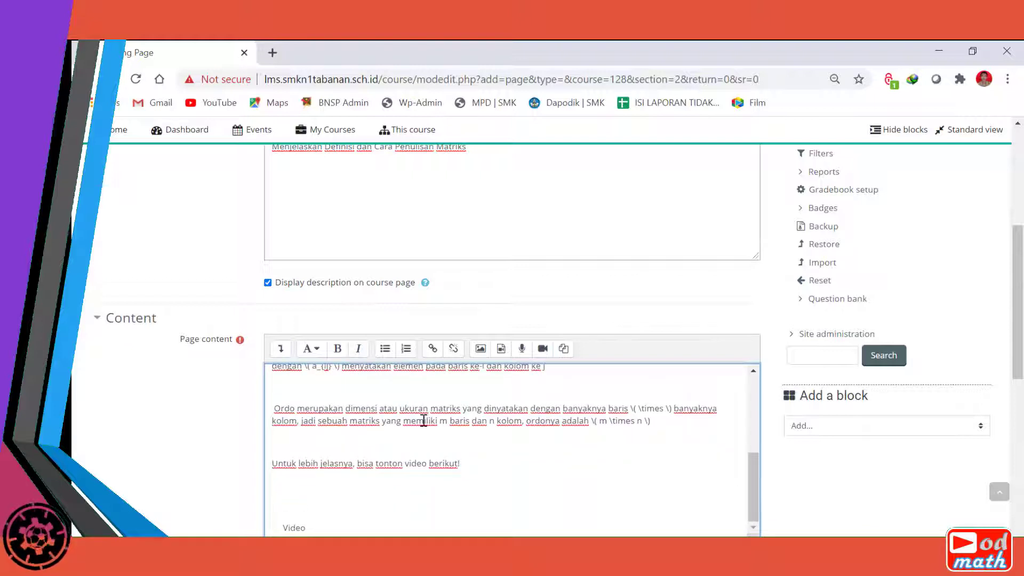
pyautogui.scroll(-1, 524, 416)
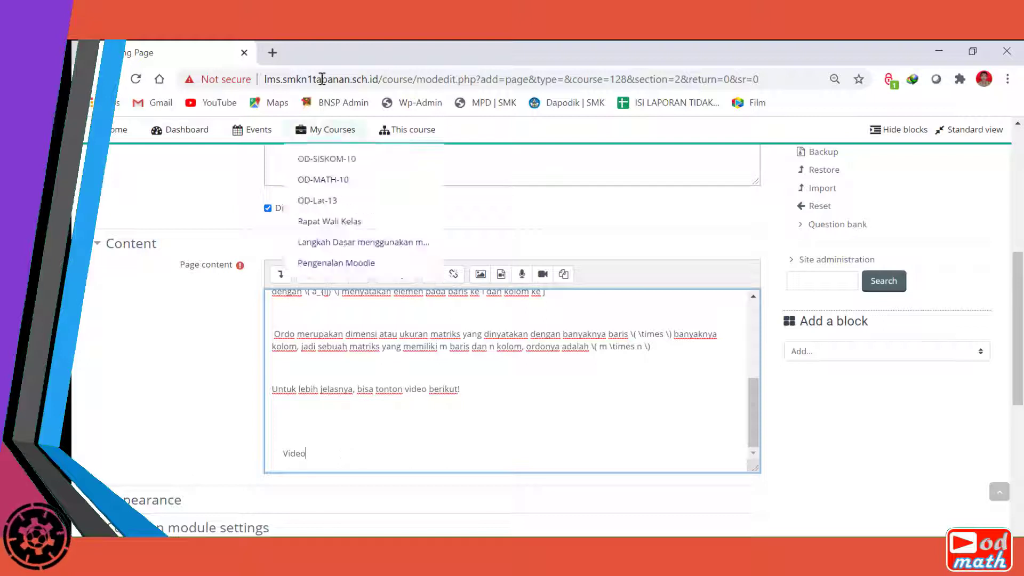
pyautogui.click(272, 48)
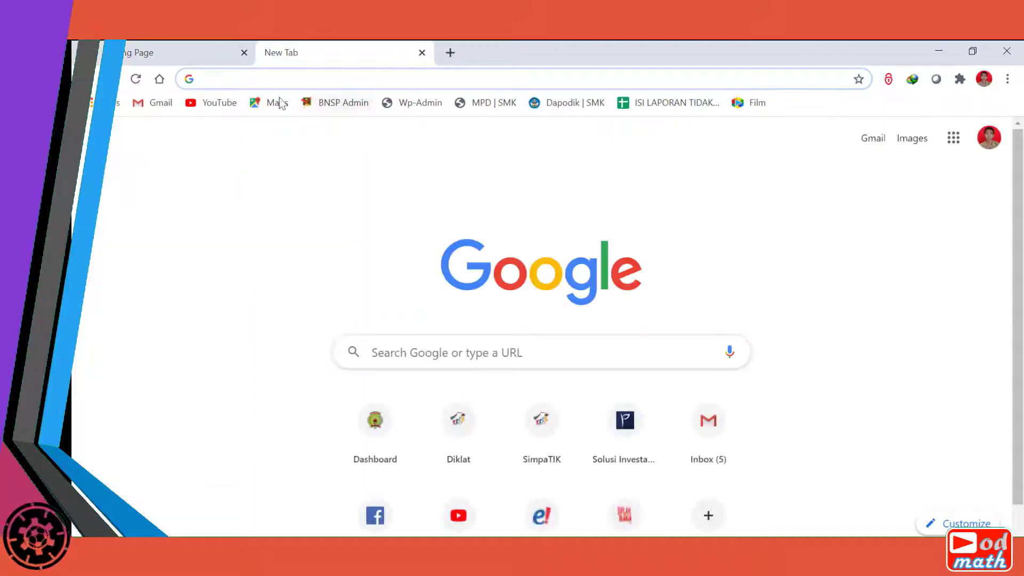
pyautogui.click(211, 105)
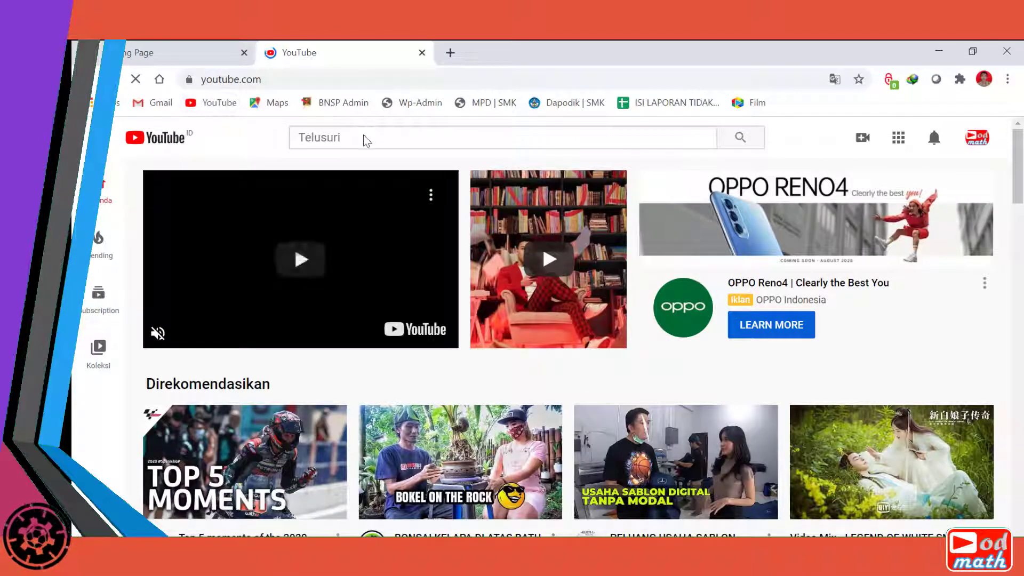
pyautogui.click(364, 136)
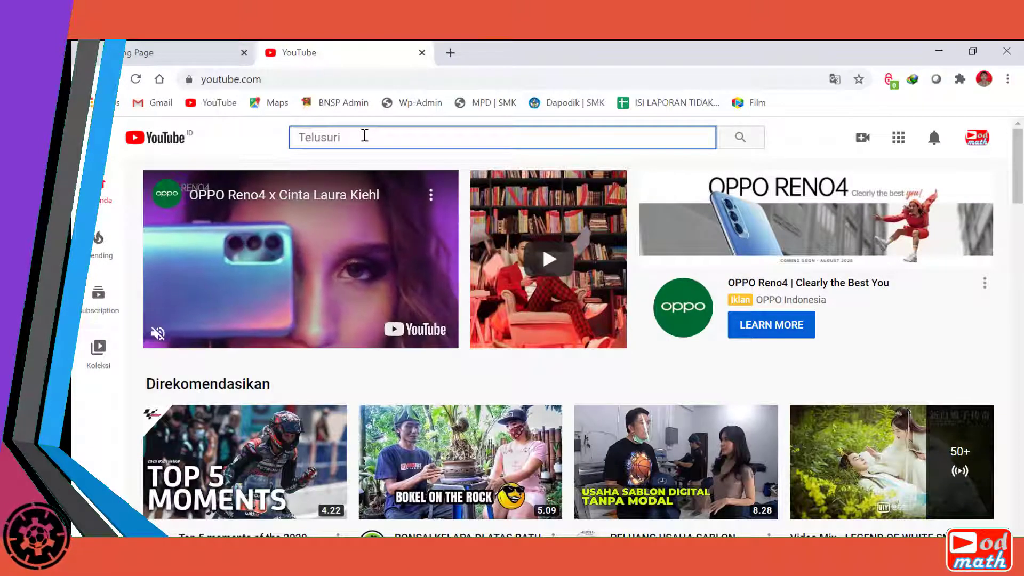
pyautogui.write('od-')
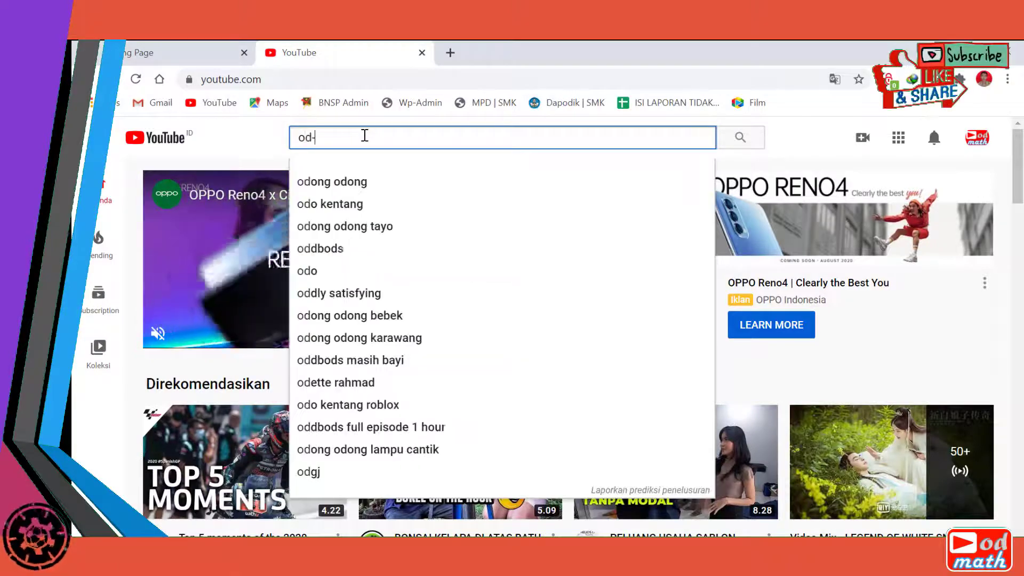
pyautogui.write('math')
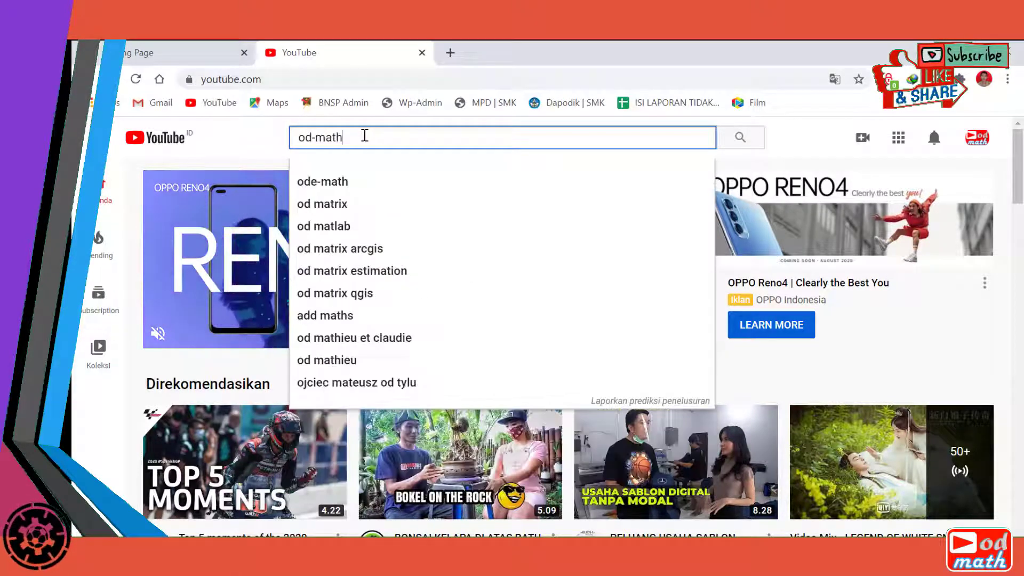
pyautogui.press('Return')
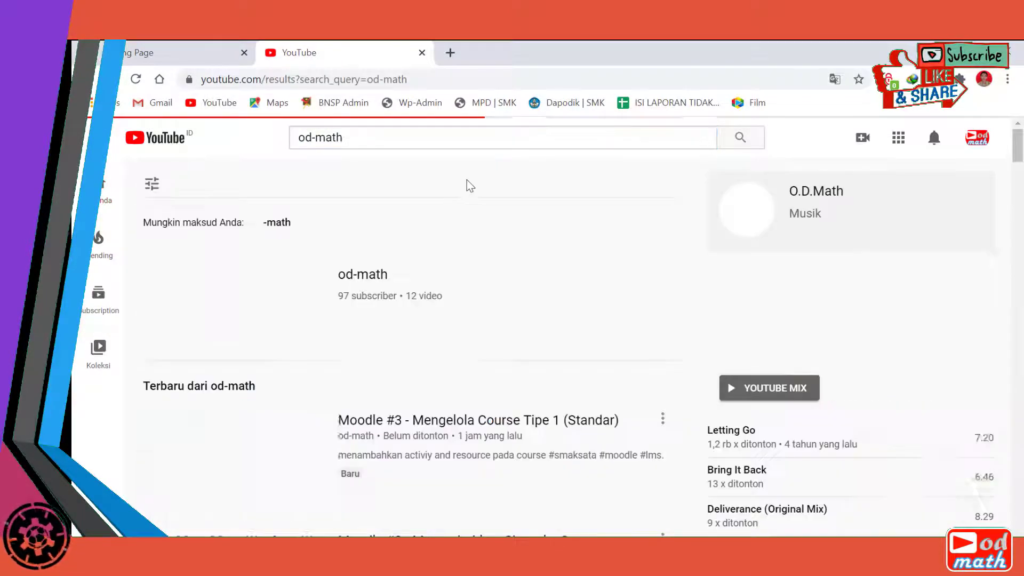
# Step: Open the od-math channel and browse its uploaded videos down to the earliest Matriks lessons
pyautogui.click(359, 276)
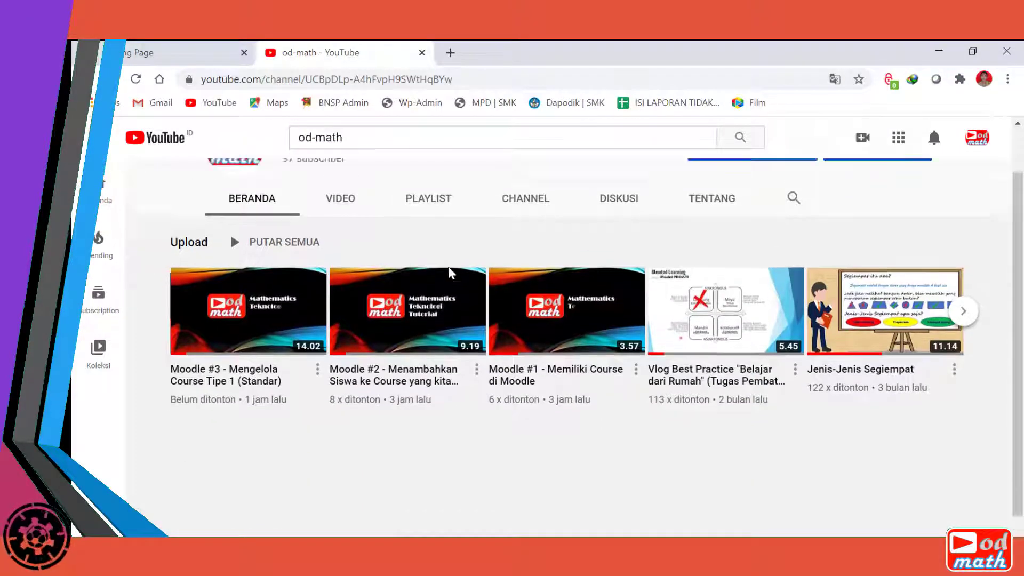
pyautogui.click(343, 256)
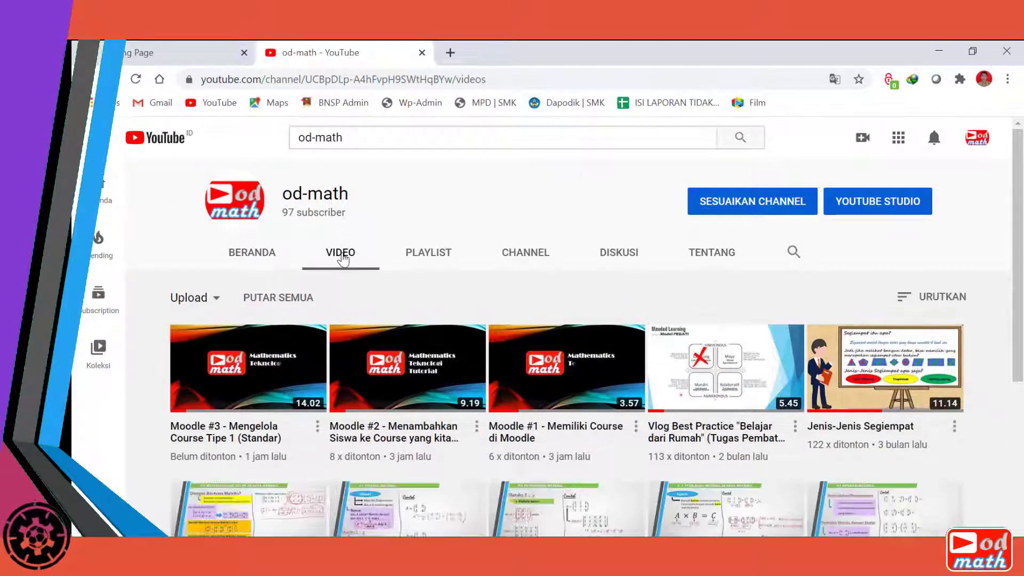
pyautogui.scroll(-5, 372, 287)
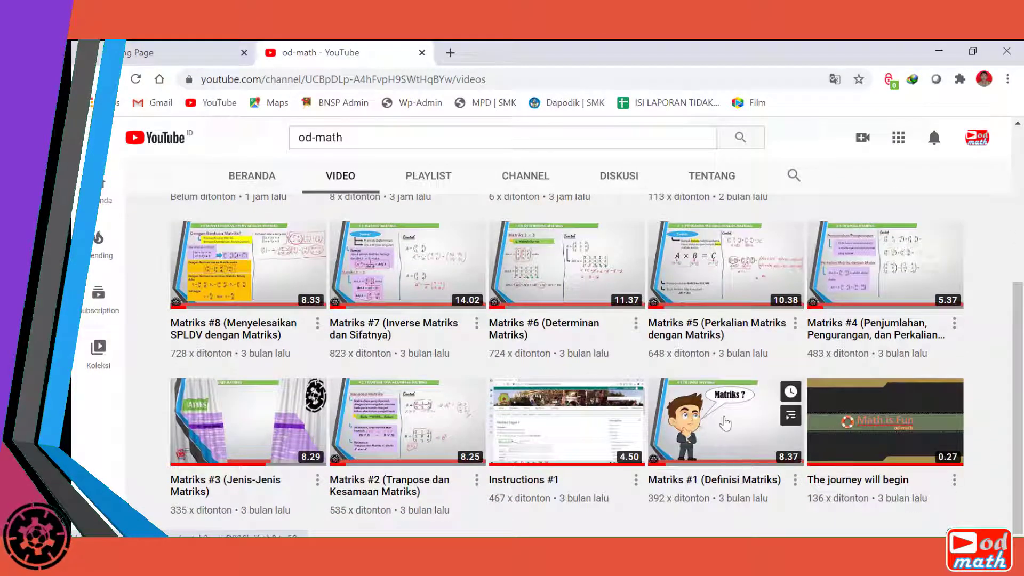
# Step: Open the "Matriks #1 (Definisi Matriks)" video, pause it, and bring up its link and embed-code copying options
pyautogui.click(724, 433)
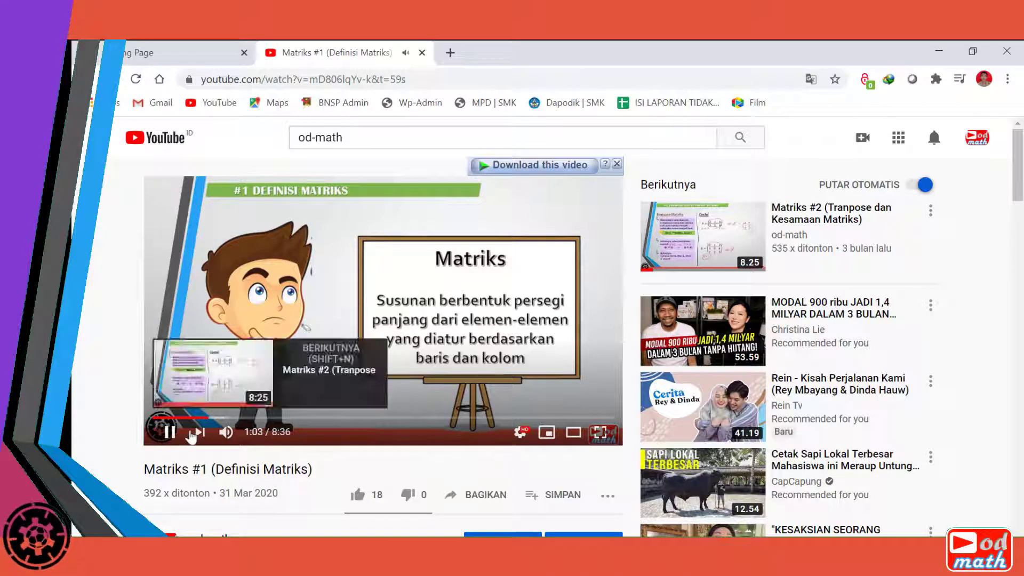
pyautogui.click(169, 432)
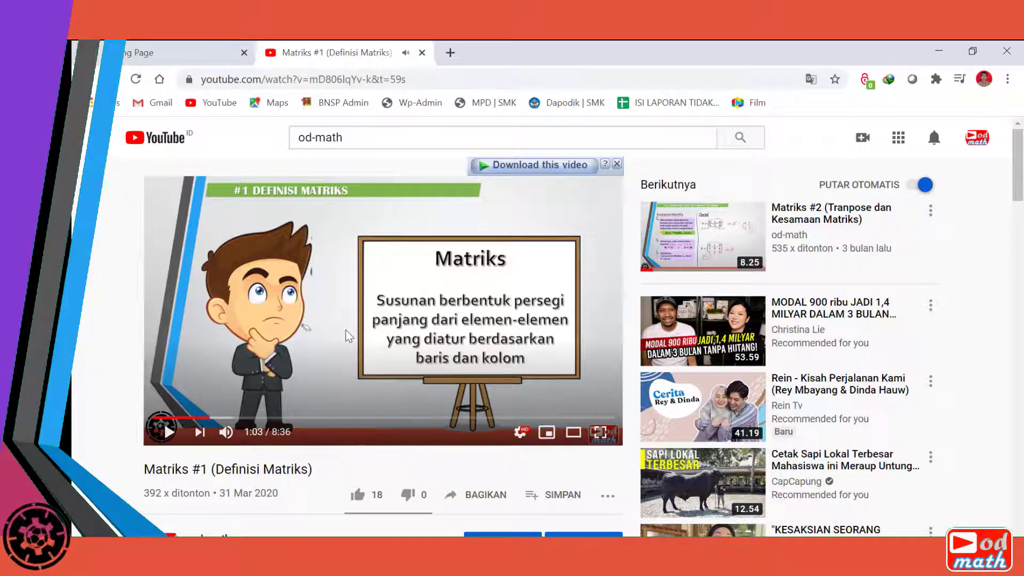
pyautogui.rightClick(346, 293)
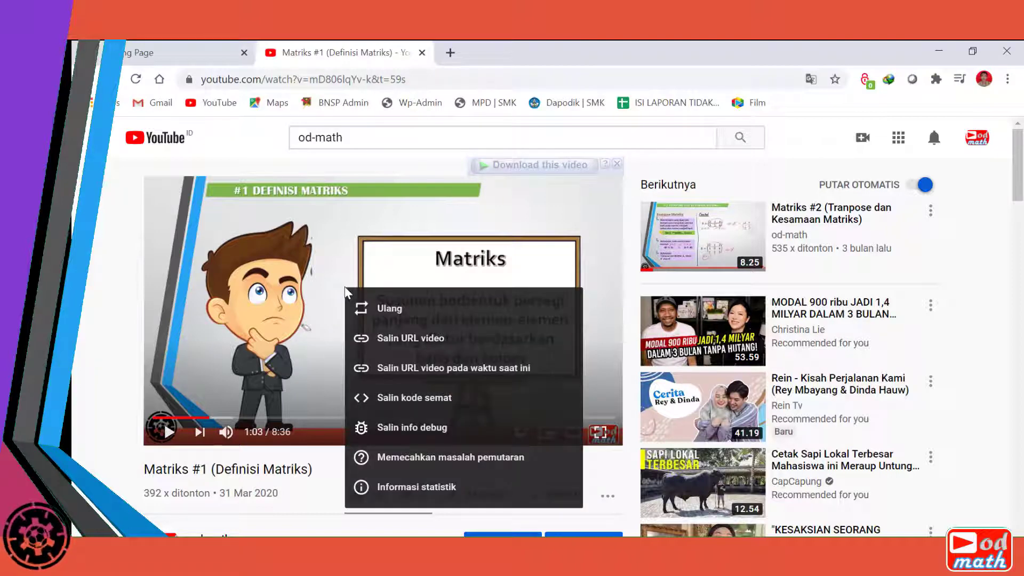
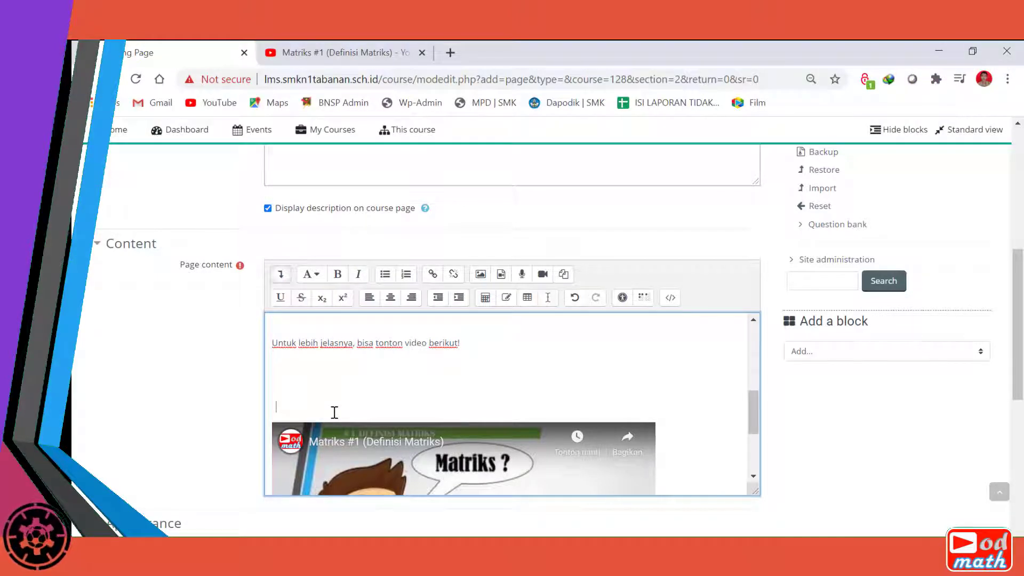
# Step: Remove the blank lines between "Untuk lebih jelasnya, bisa tonton video berikut!" and the embedded video in the page content
pyautogui.press('BackSpace')
pyautogui.press('BackSpace')
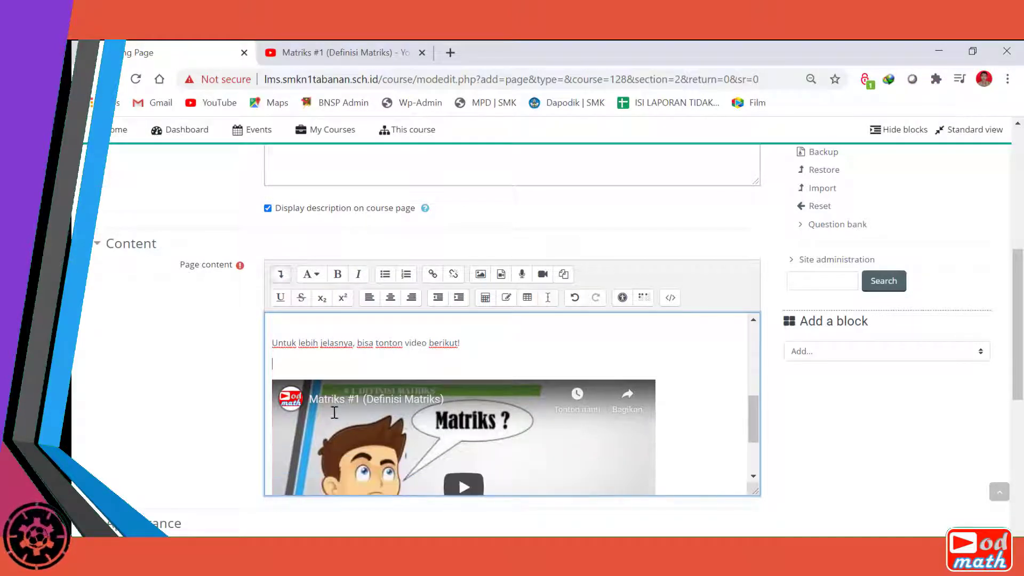
pyautogui.press('BackSpace')
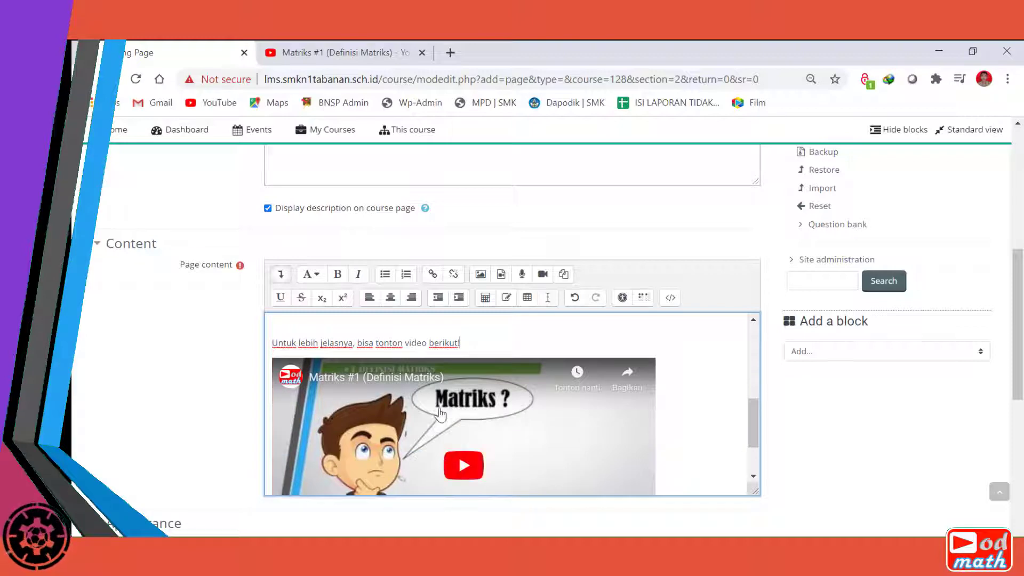
# Step: Review the embedded "Matriks #1 (Definisi Matriks)" video and its placement at the end of the page content
pyautogui.scroll(-2, 443, 415)
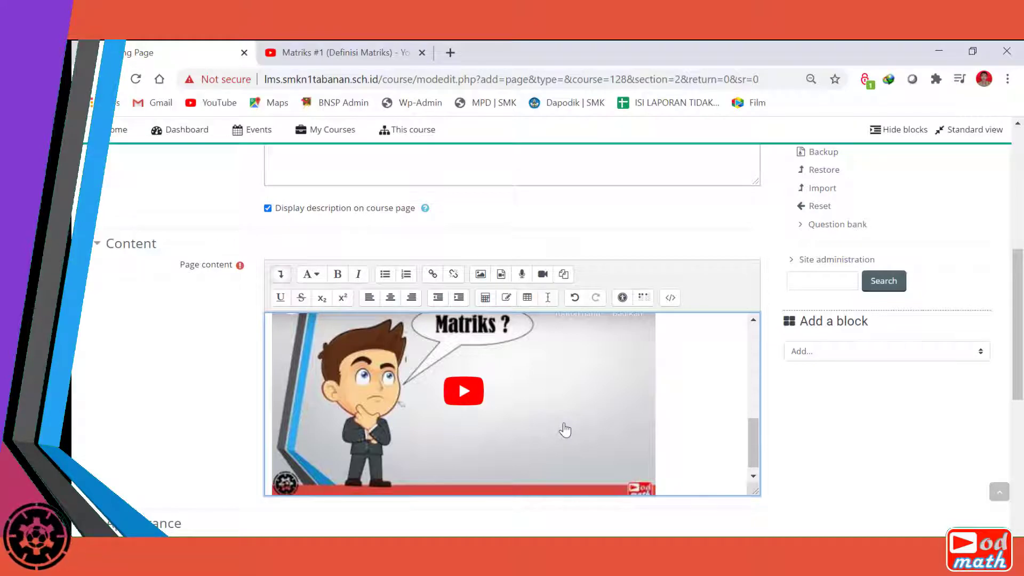
pyautogui.scroll(2, 563, 428)
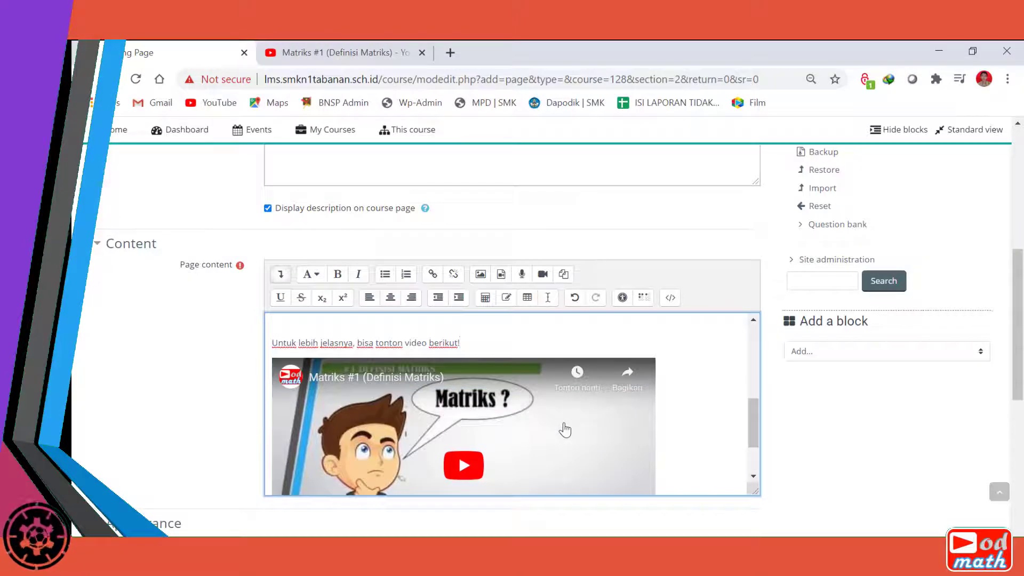
pyautogui.scroll(-2, 566, 433)
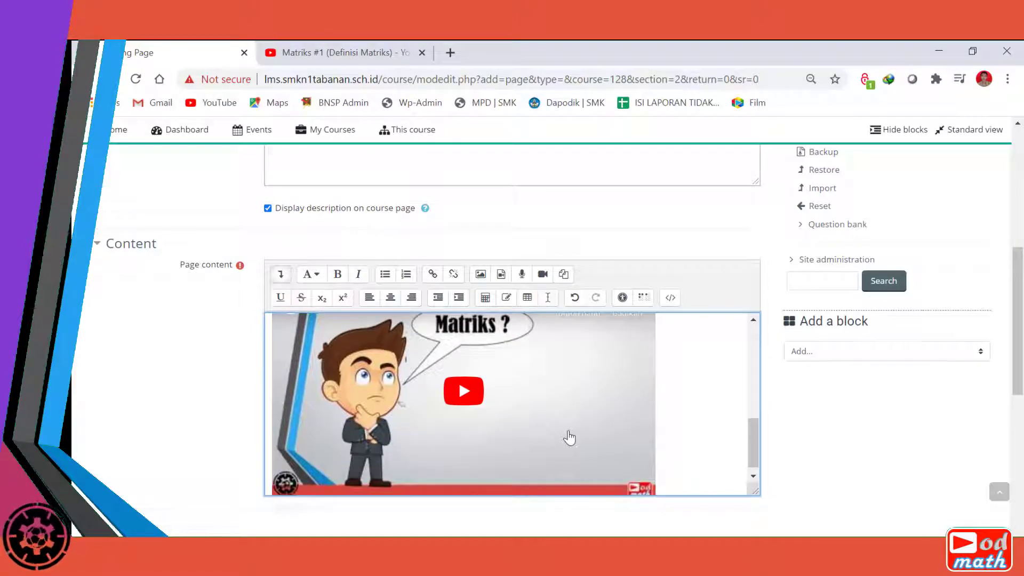
pyautogui.scroll(-2, 587, 416)
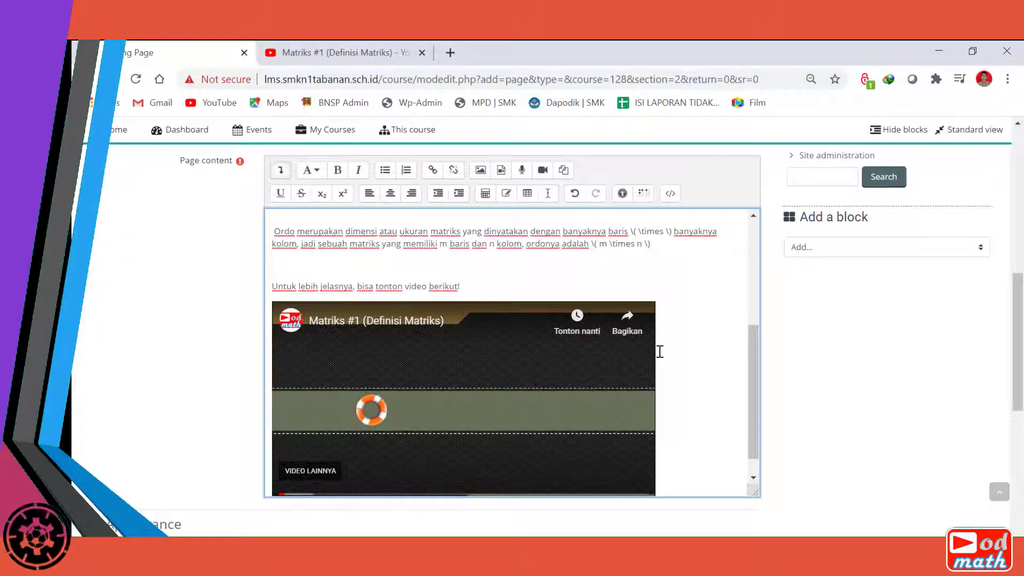
pyautogui.scroll(-2, 660, 352)
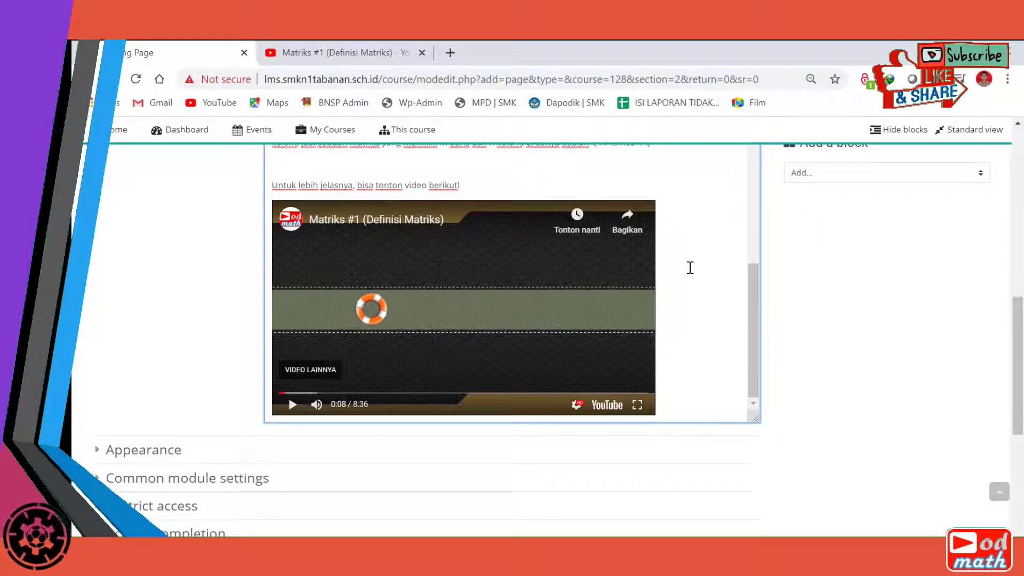
pyautogui.scroll(2, 690, 268)
pyautogui.scroll(-2, 690, 268)
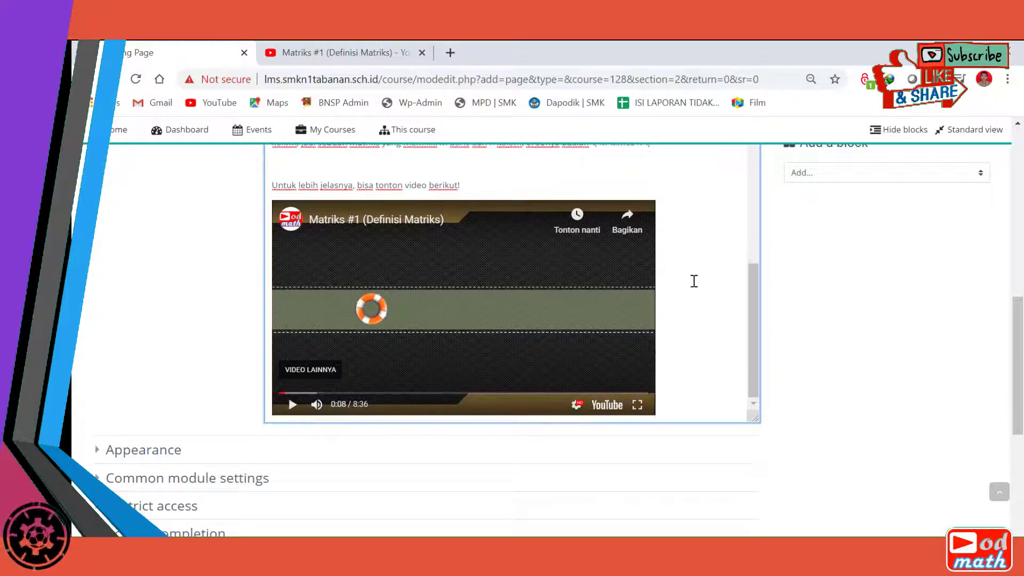
# Step: In the Appearance settings, keep the page name displayed, enable Display page description, and disable Display last modified date
pyautogui.scroll(-2, 585, 419)
pyautogui.scroll(-1, 586, 420)
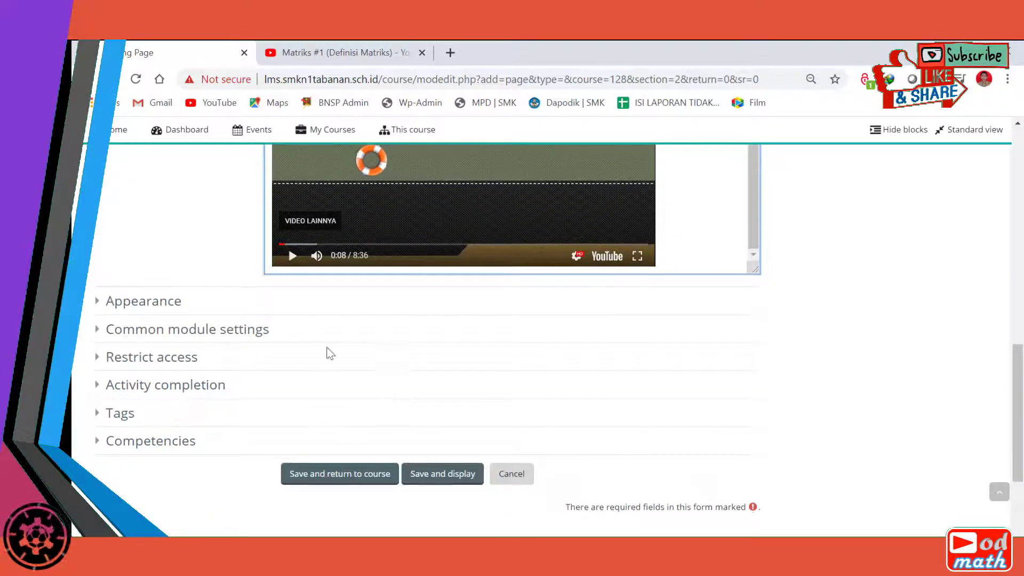
pyautogui.click(96, 304)
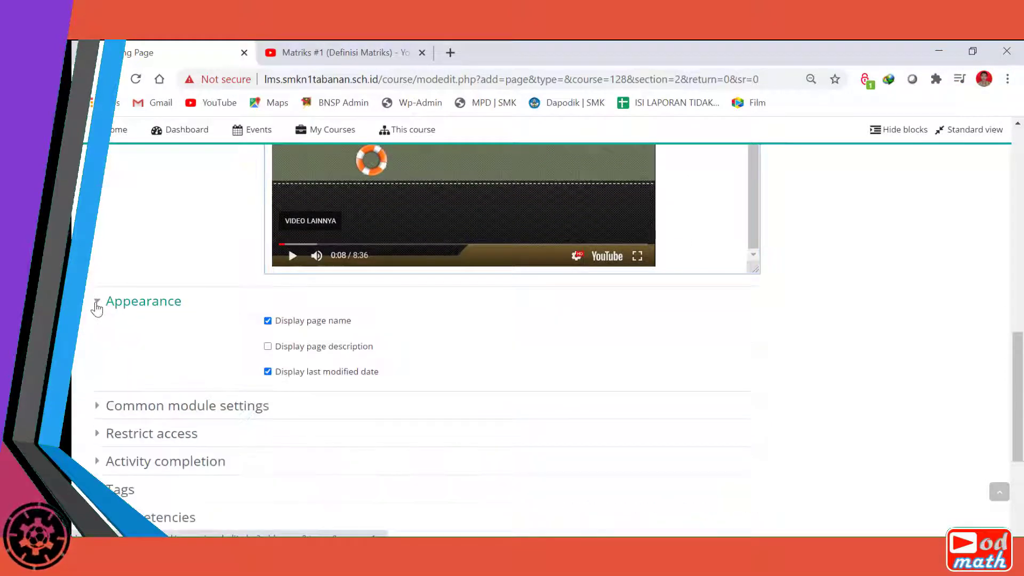
pyautogui.click(268, 347)
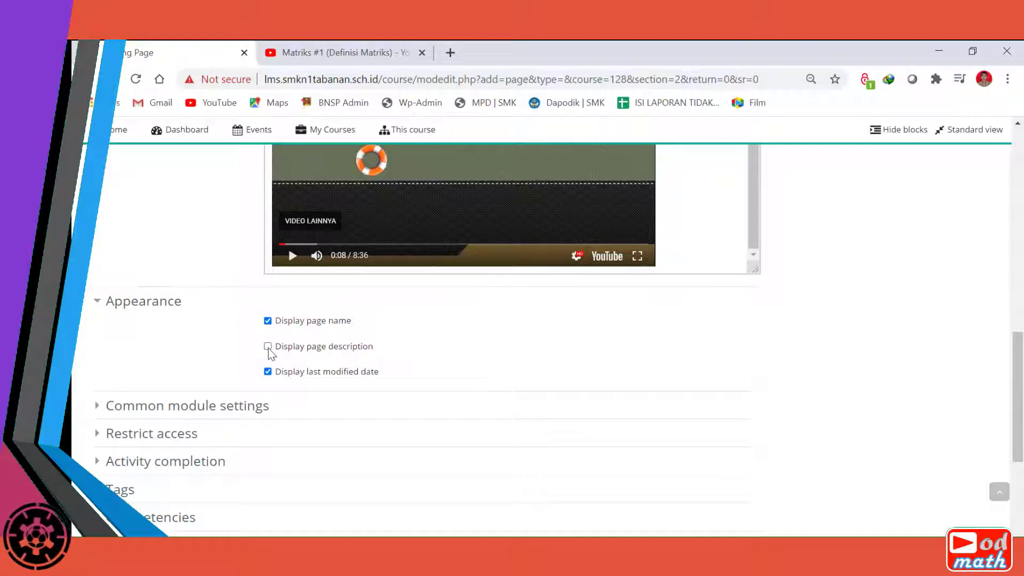
pyautogui.click(268, 372)
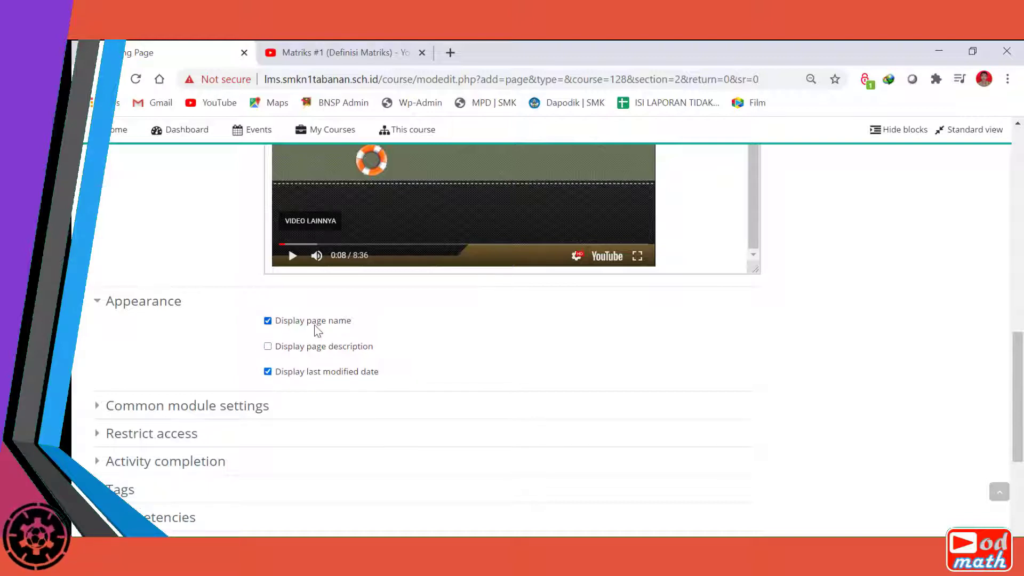
pyautogui.click(268, 347)
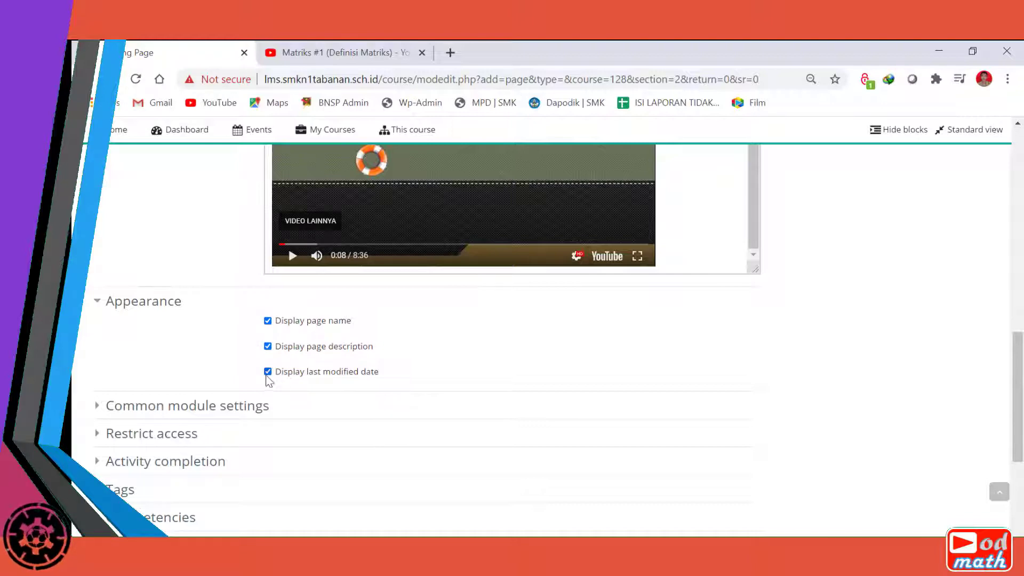
pyautogui.click(268, 372)
pyautogui.click(267, 347)
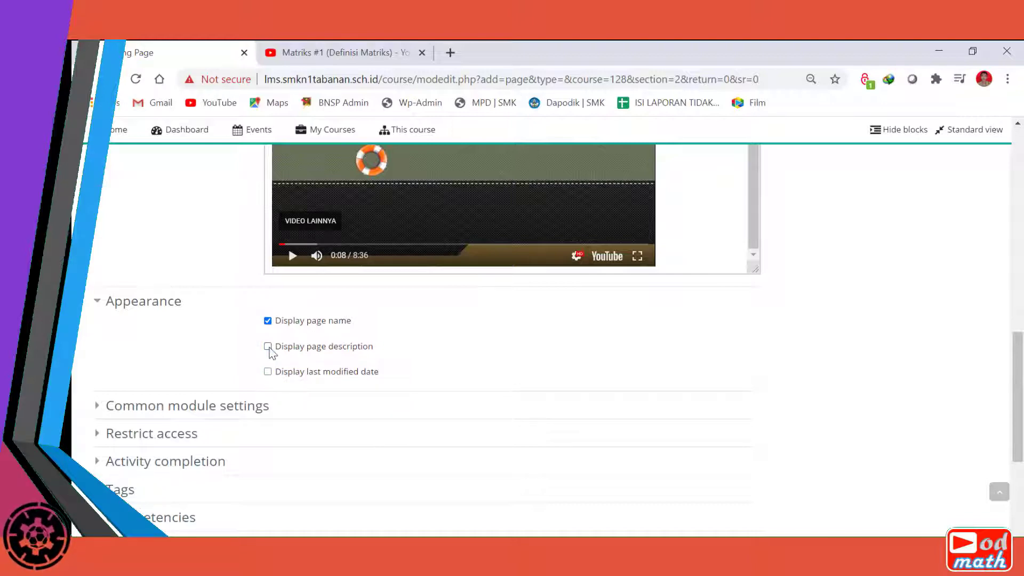
pyautogui.click(268, 347)
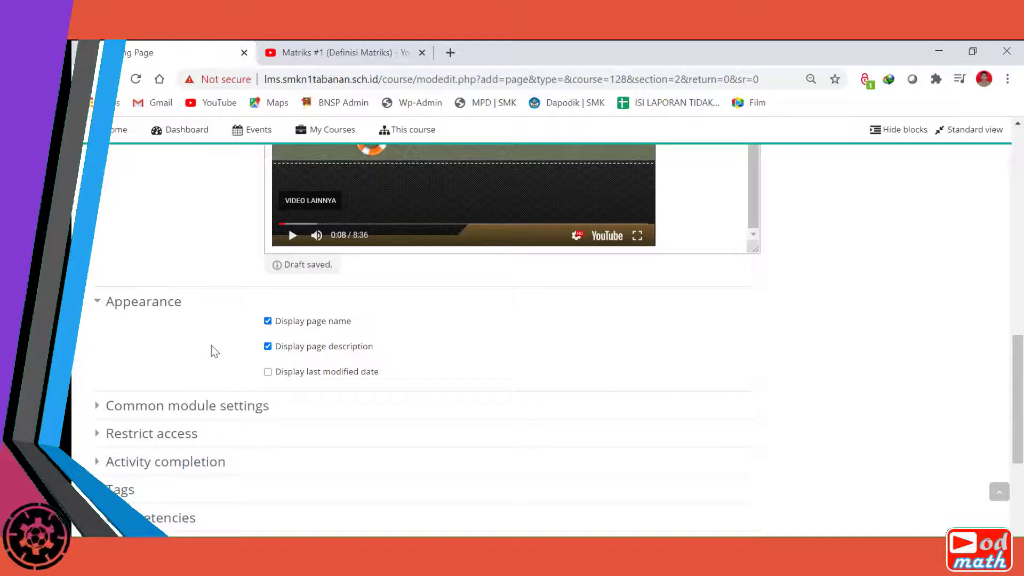
# Step: Review the page's availability options under Common module settings and its Restrict access options
pyautogui.scroll(-2, 211, 350)
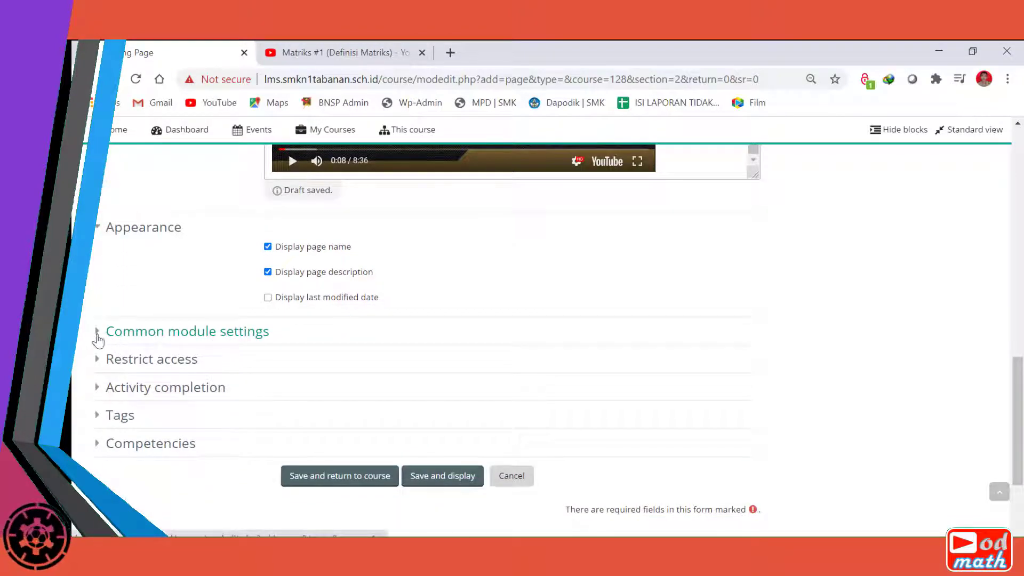
pyautogui.click(98, 333)
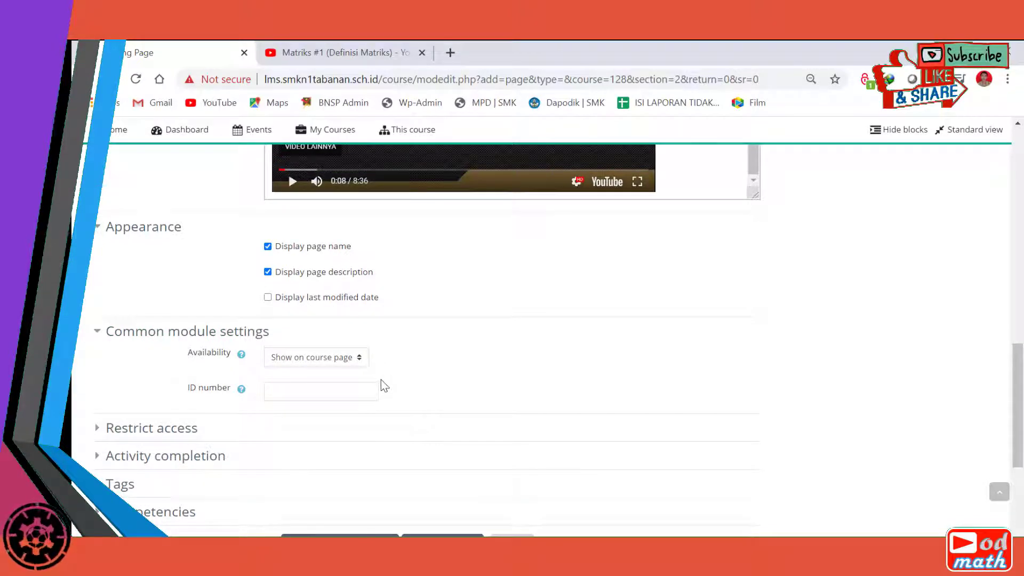
pyautogui.scroll(-2, 339, 357)
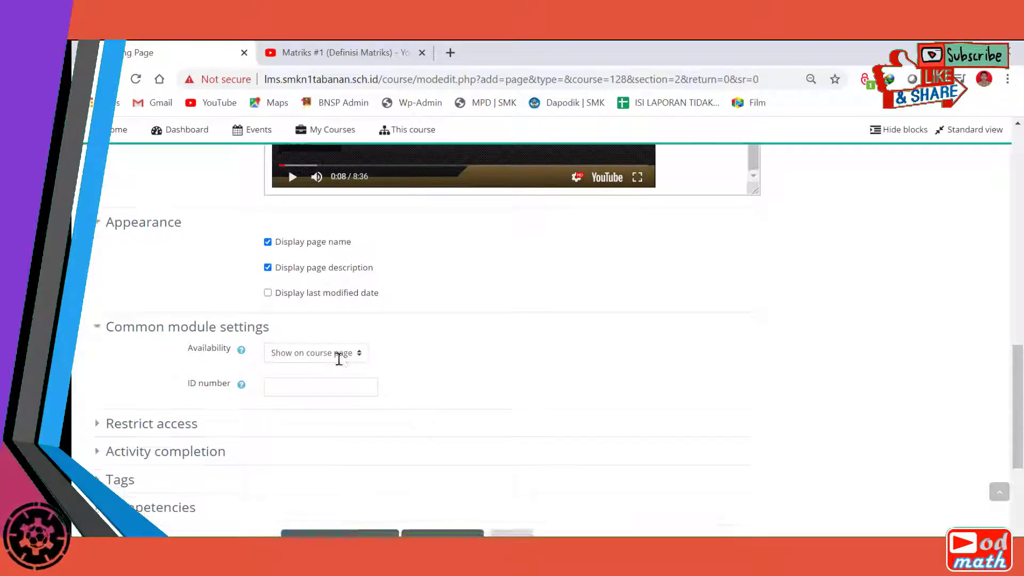
pyautogui.click(102, 354)
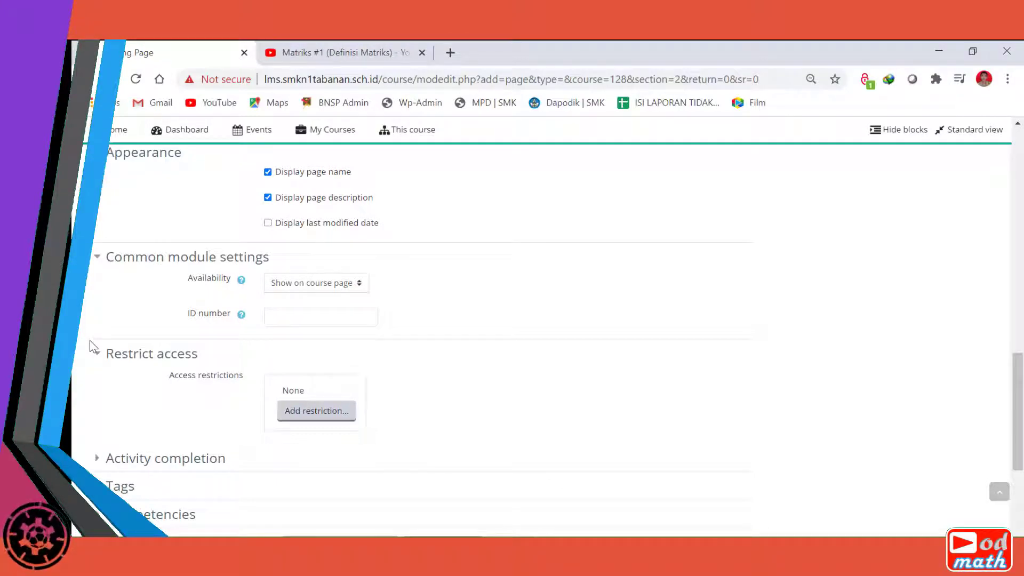
pyautogui.click(97, 356)
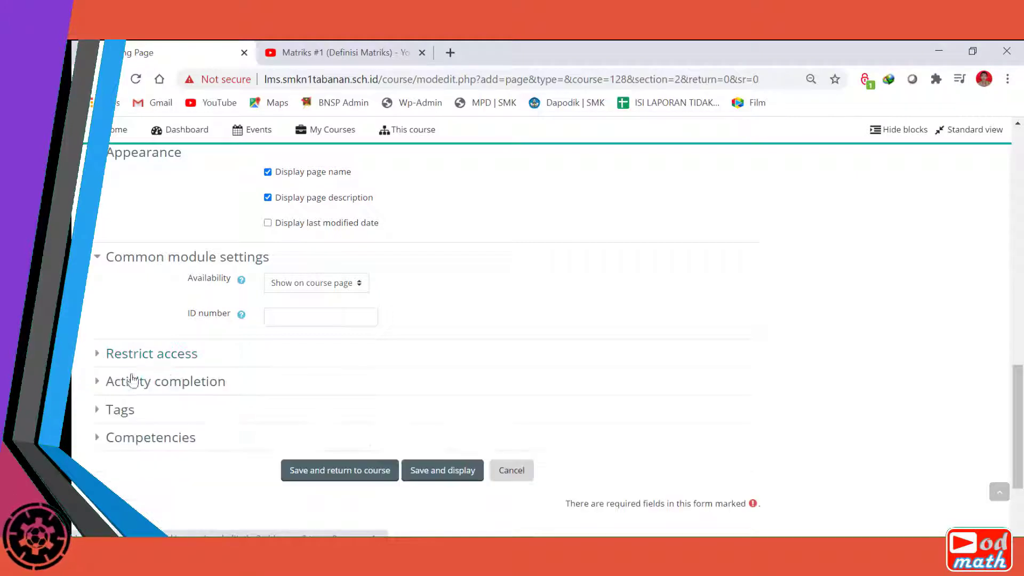
# Step: Set completion tracking to "Show activity as complete when conditions are met", with "Student must view this activity to complete it" enabled
pyautogui.click(97, 382)
pyautogui.scroll(-1, 208, 369)
pyautogui.scroll(-1, 208, 369)
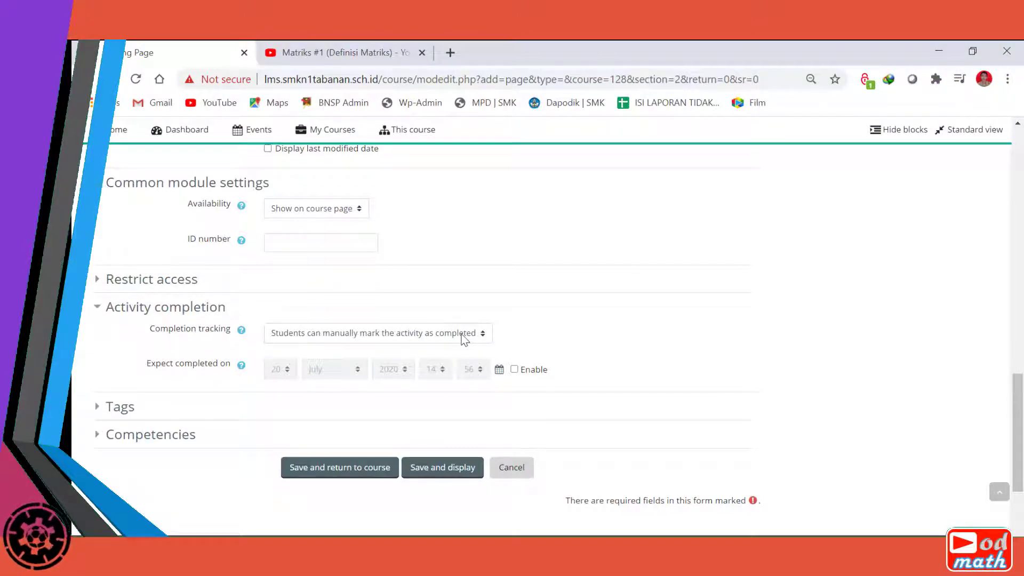
pyautogui.click(424, 334)
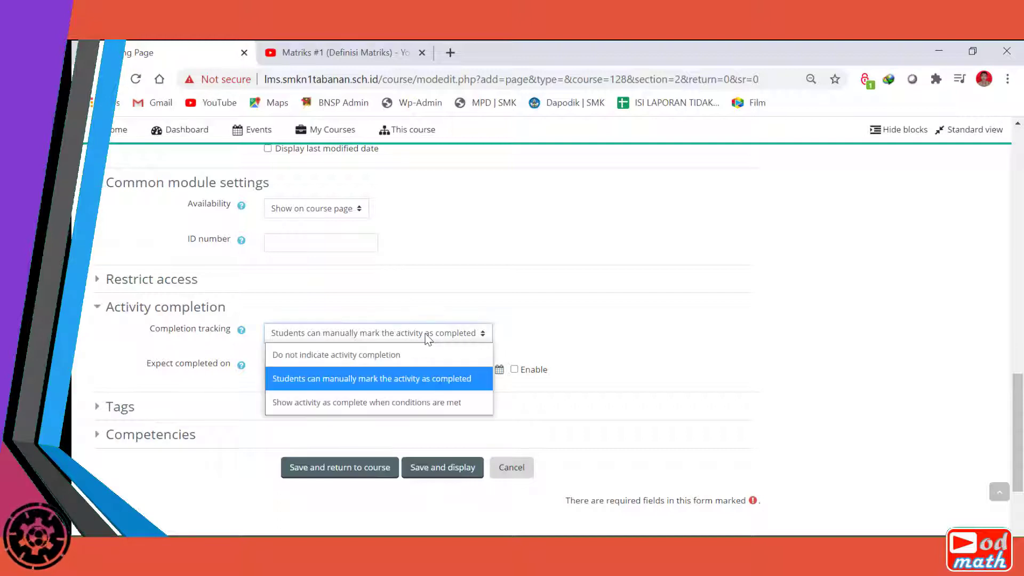
pyautogui.click(350, 406)
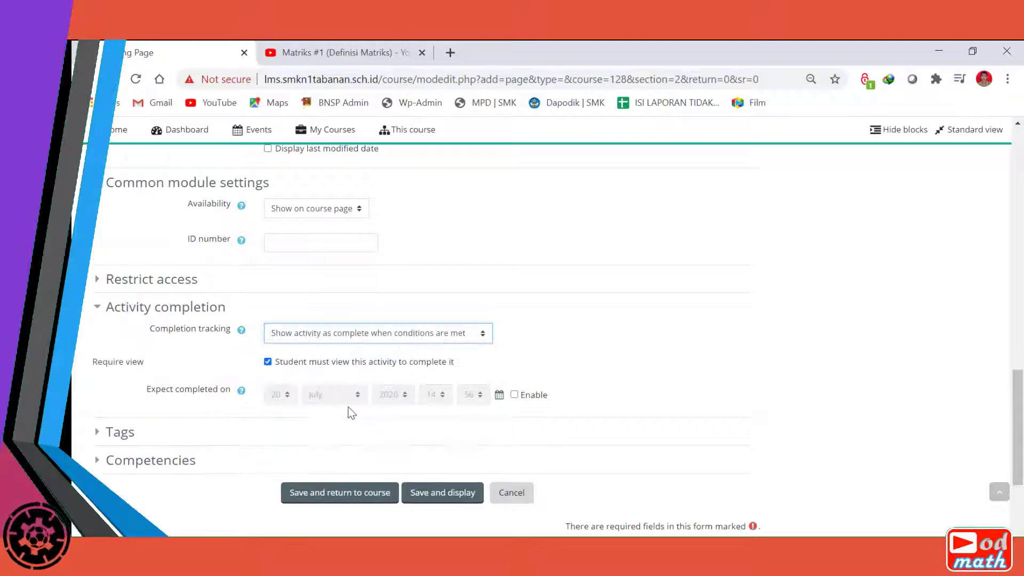
pyautogui.click(268, 362)
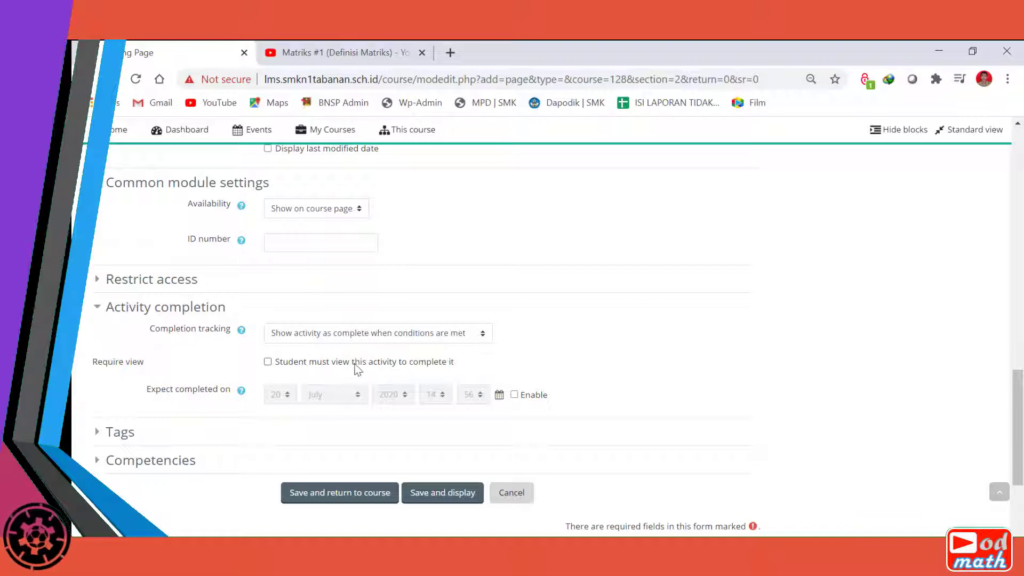
pyautogui.click(267, 362)
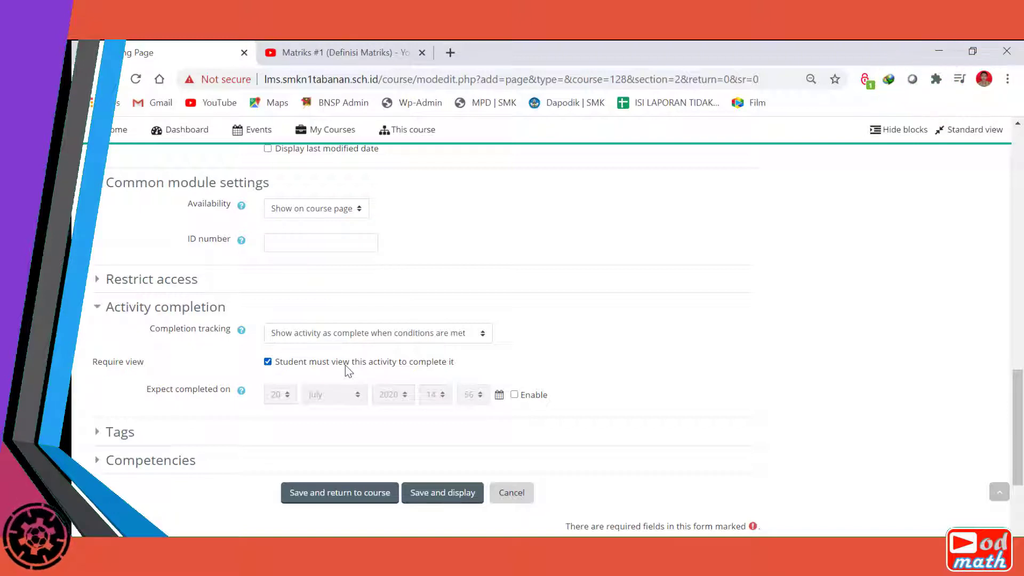
# Step: Expand and examine the Tags and Competencies settings of the page
pyautogui.click(99, 438)
pyautogui.scroll(-3, 322, 391)
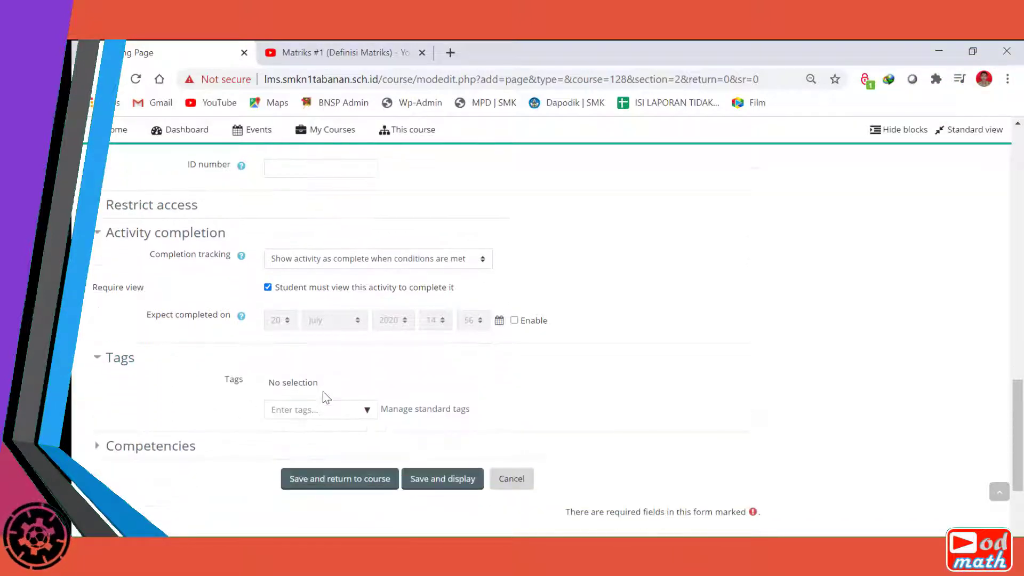
pyautogui.click(98, 379)
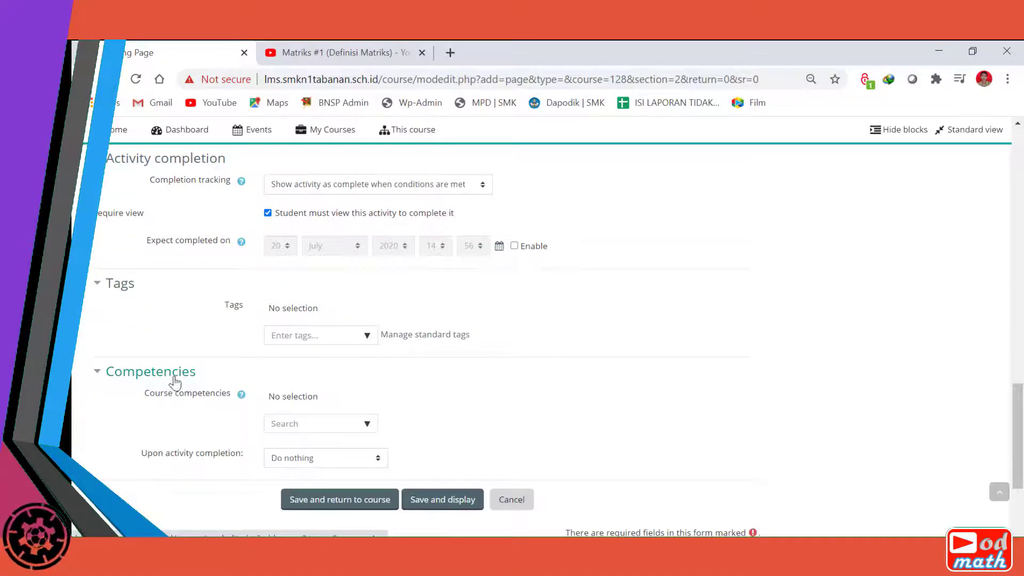
pyautogui.scroll(-2, 171, 374)
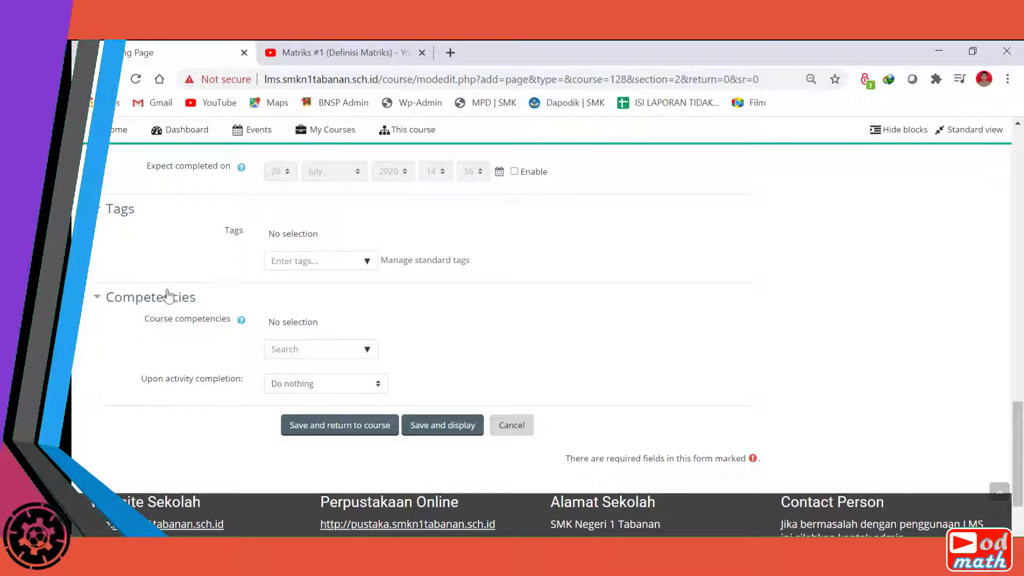
# Step: Review the page's name, description, lesson text, matrix image, embedded video and Appearance settings before saving
pyautogui.scroll(15, 324, 343)
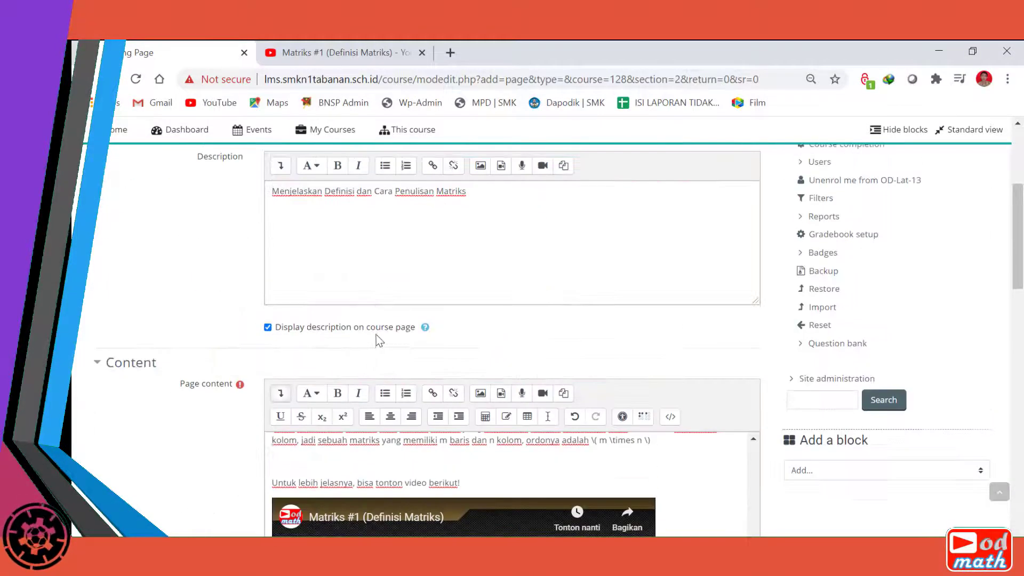
pyautogui.scroll(3, 376, 340)
pyautogui.click(367, 303)
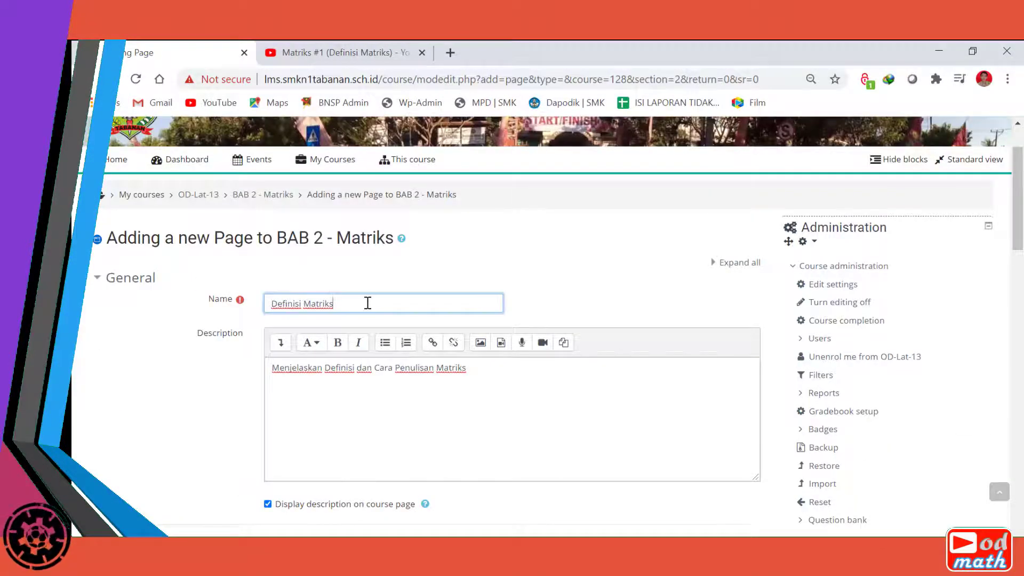
pyautogui.scroll(-2, 347, 315)
pyautogui.click(300, 290)
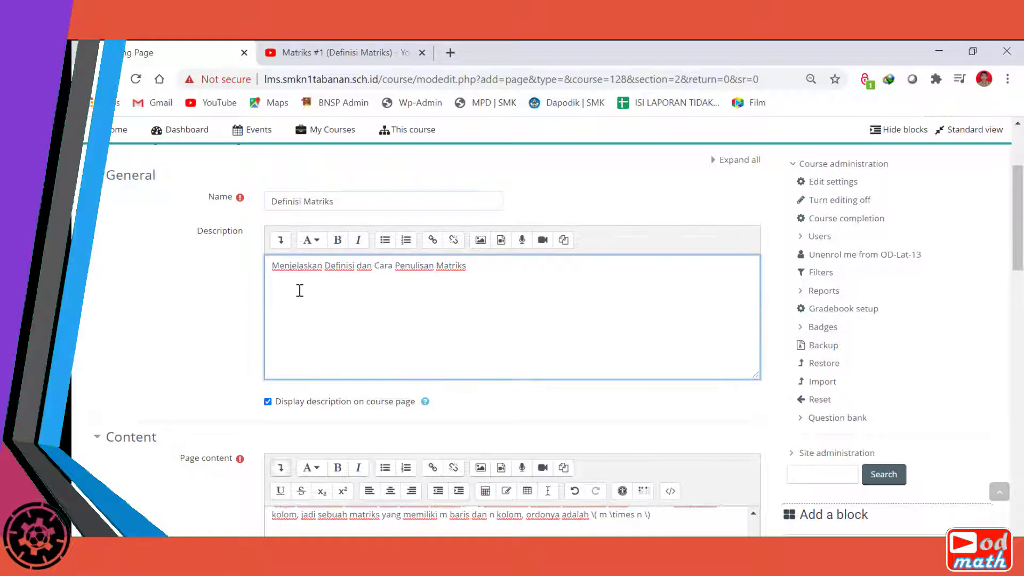
pyautogui.scroll(-7, 299, 291)
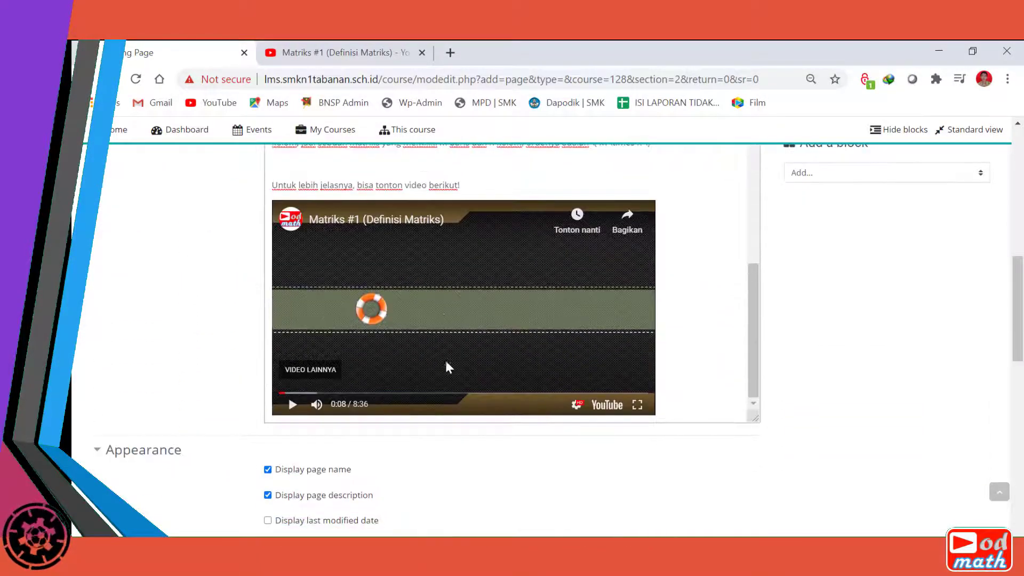
pyautogui.scroll(8, 447, 361)
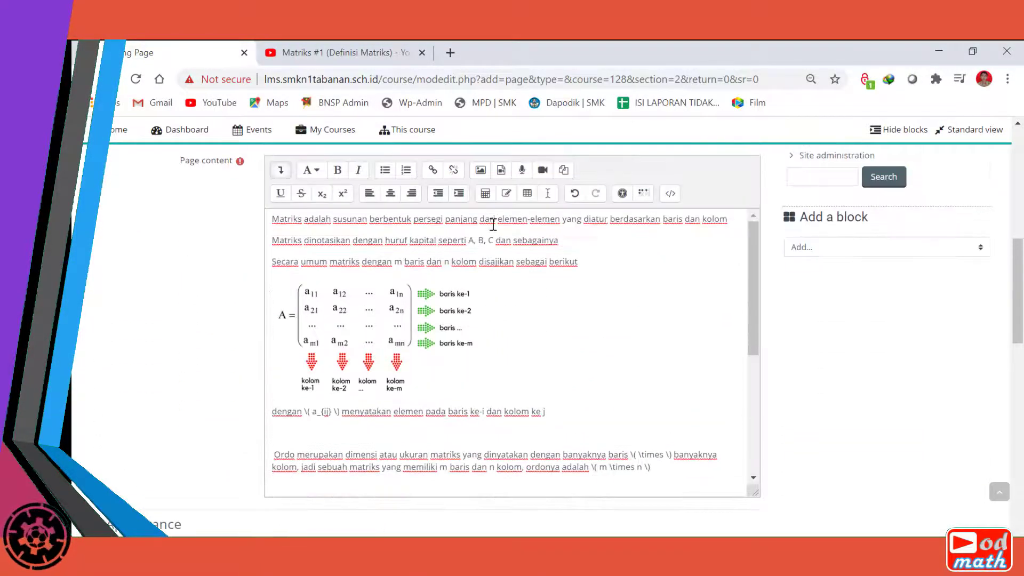
pyautogui.scroll(1, 493, 224)
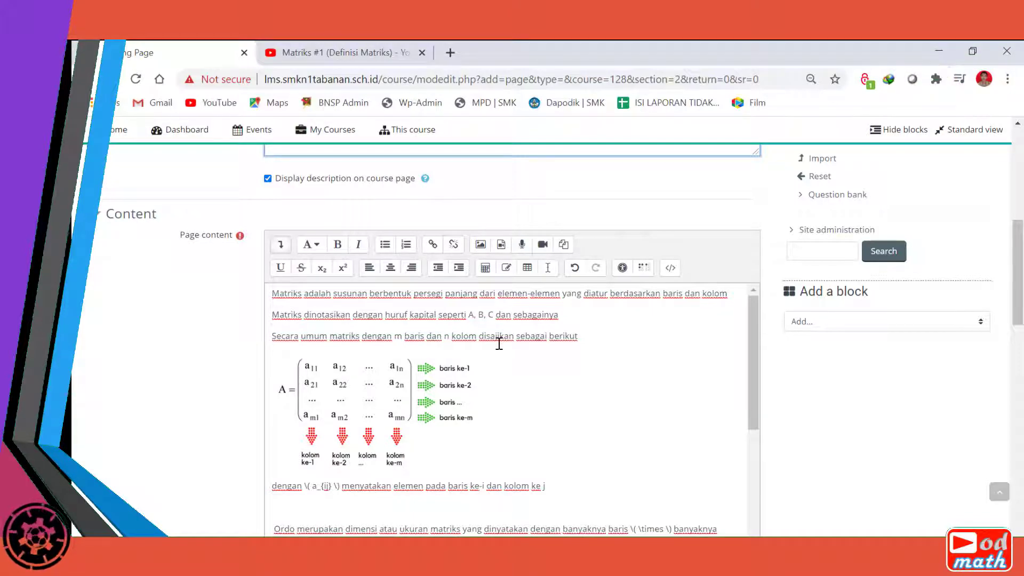
pyautogui.scroll(-8, 565, 365)
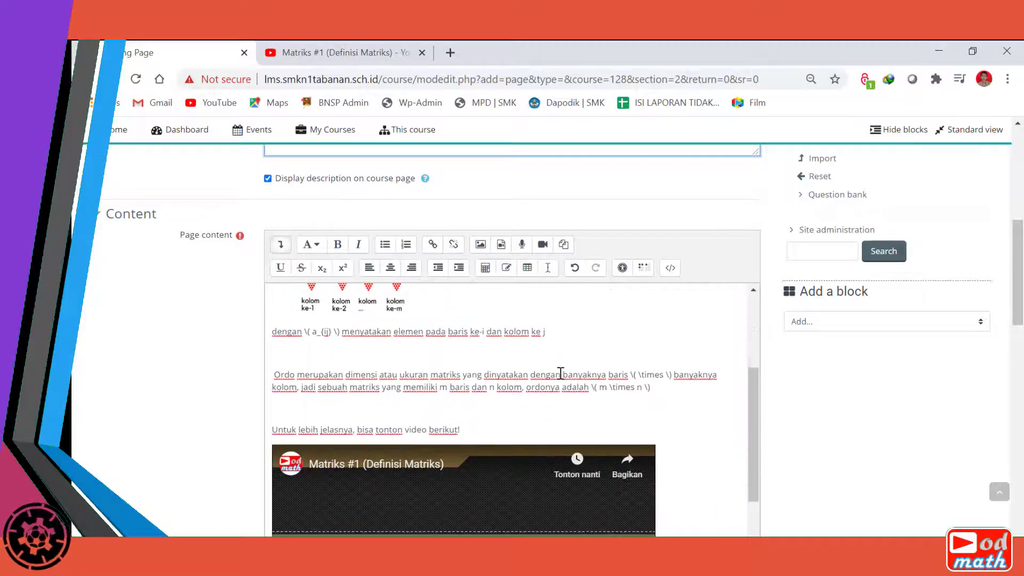
pyautogui.scroll(-4, 507, 369)
pyautogui.scroll(-1, 366, 304)
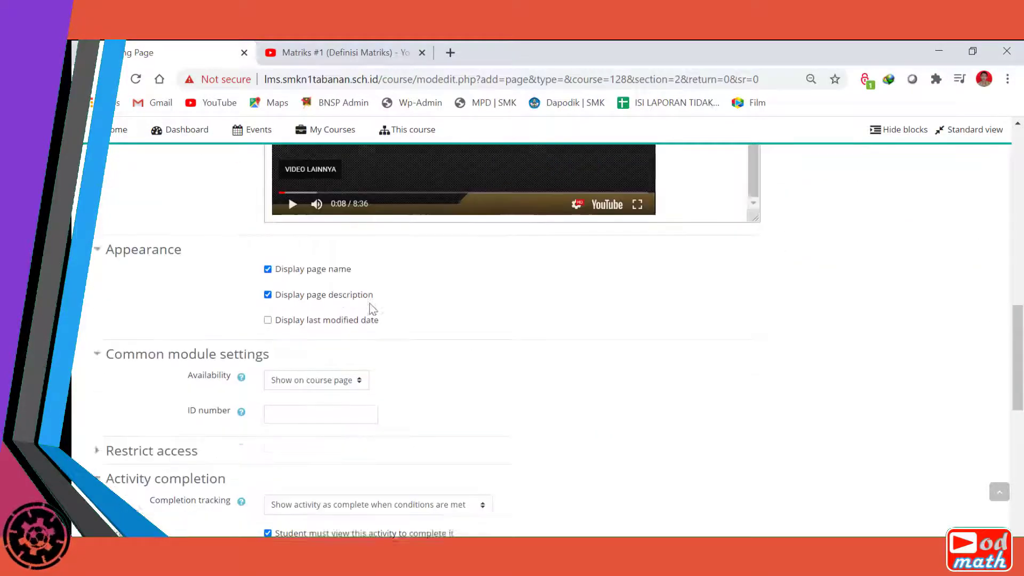
# Step: Save the Definisi Matriks page, return to the course, and locate it under BAB 2 - Matriks
pyautogui.scroll(-6, 337, 282)
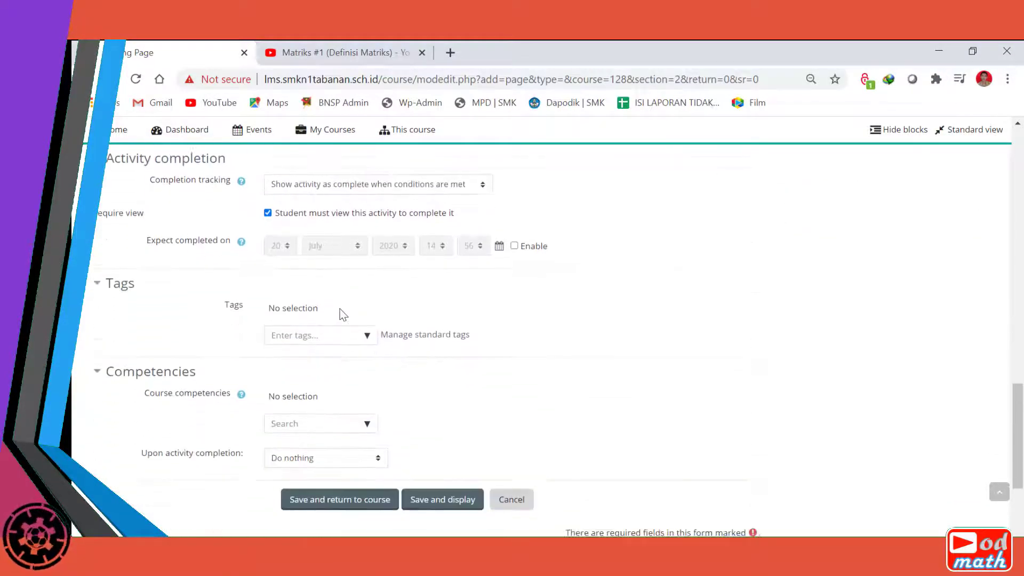
pyautogui.scroll(-2, 344, 312)
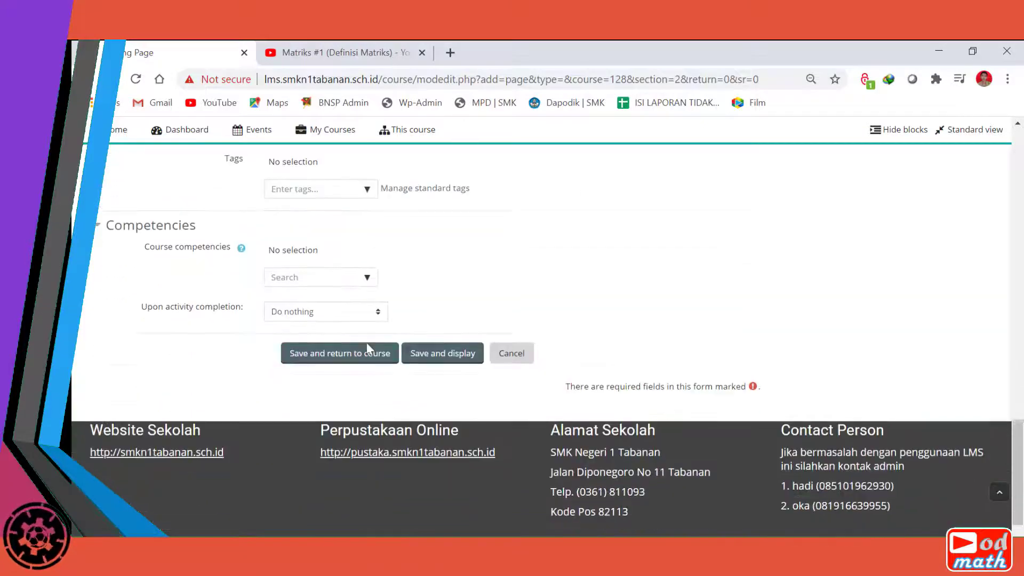
pyautogui.click(328, 354)
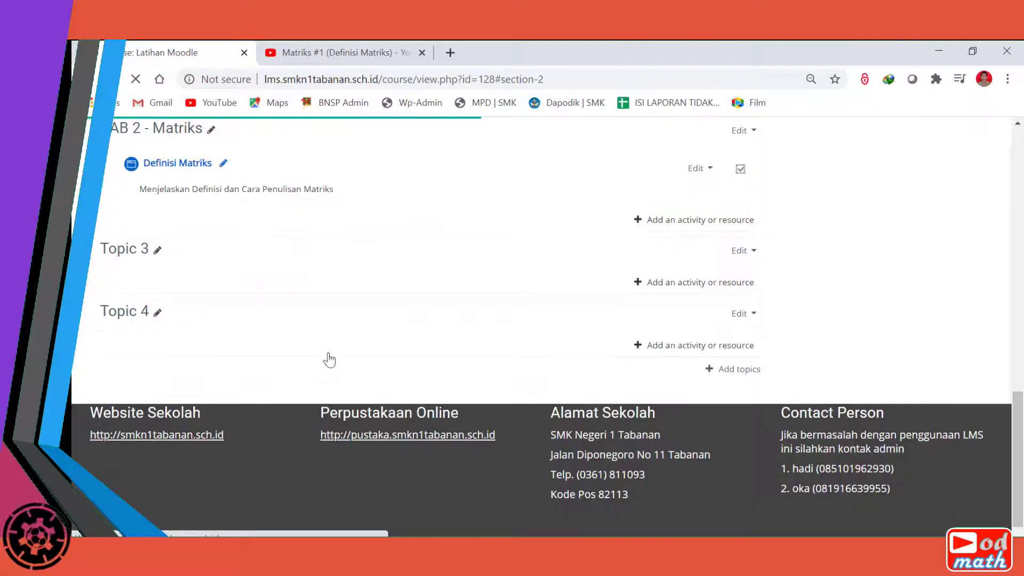
pyautogui.scroll(3, 374, 352)
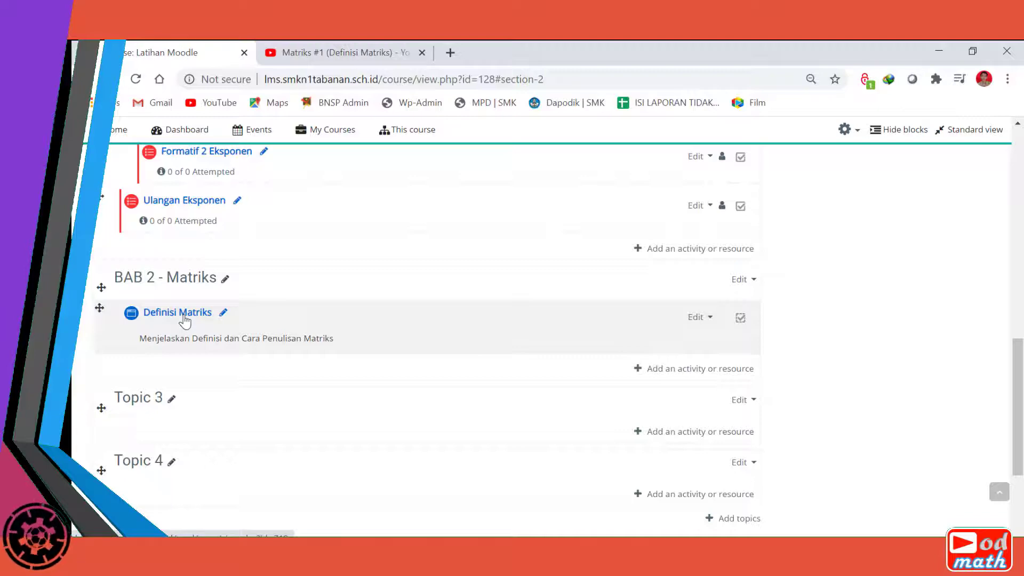
# Step: Open the Definisi Matriks page and check how its description, text, matrix image, formulas and embedded video are displayed
pyautogui.click(183, 316)
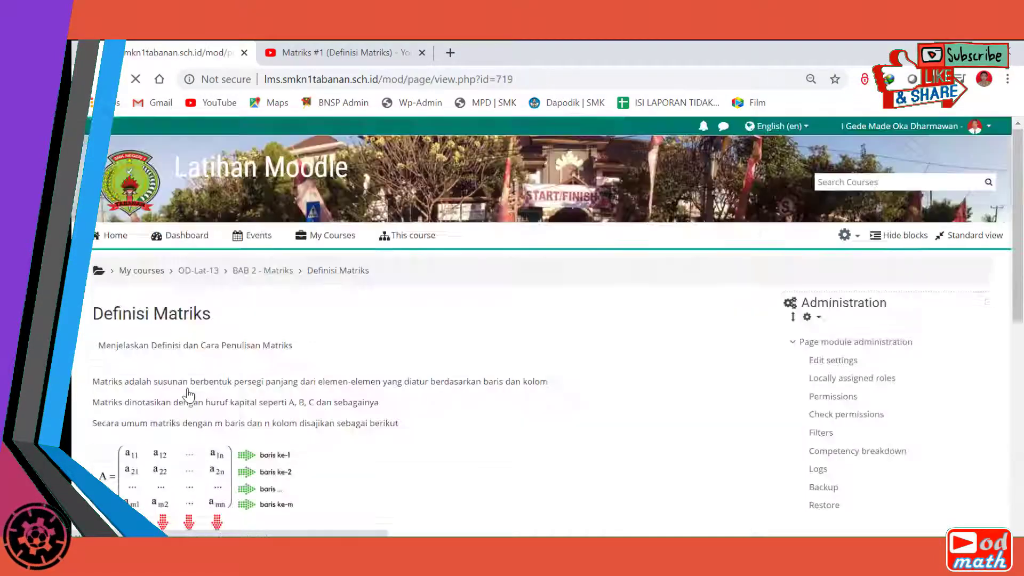
pyautogui.scroll(-1, 215, 342)
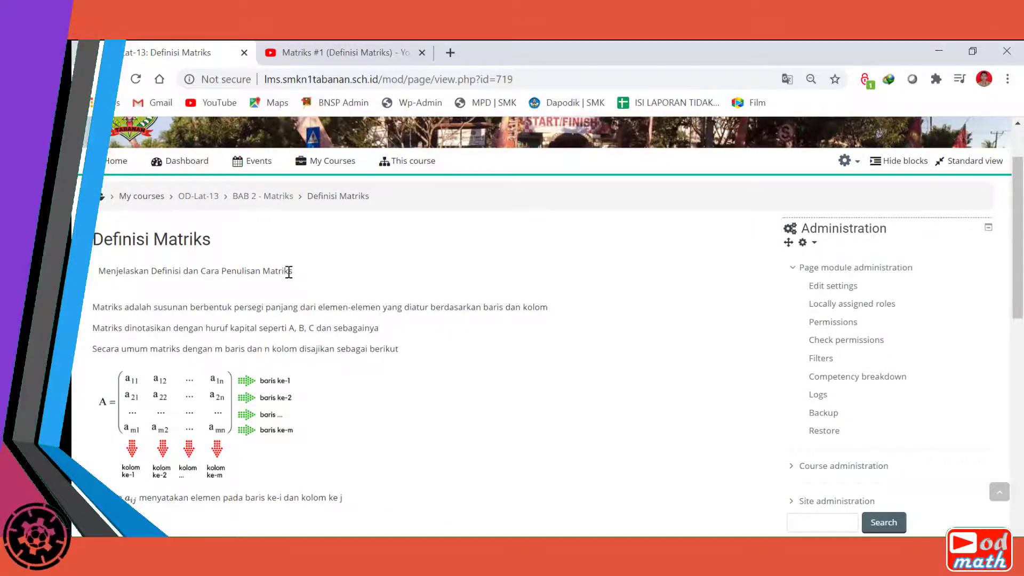
pyautogui.scroll(-2, 291, 245)
pyautogui.scroll(-5, 294, 374)
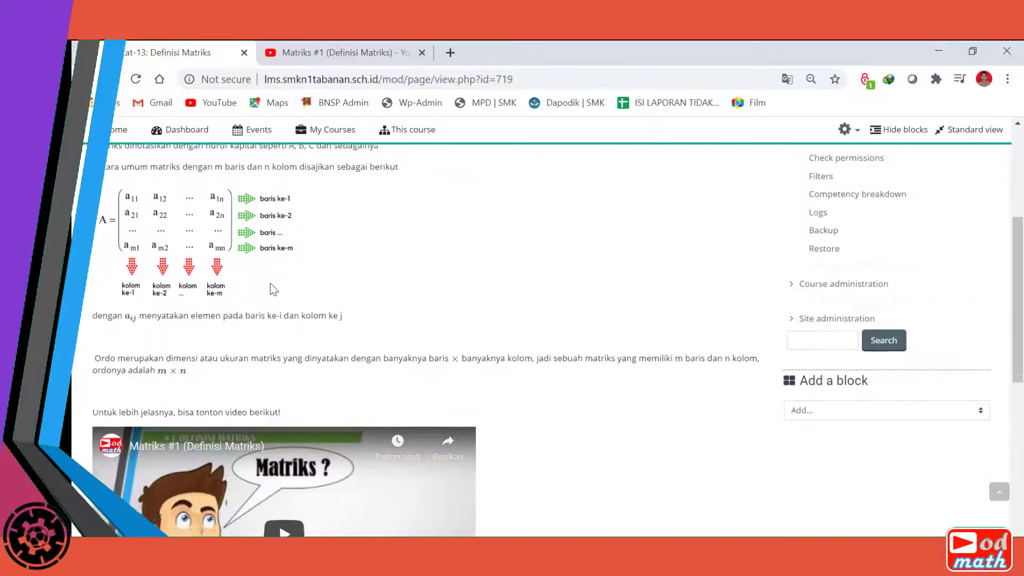
pyautogui.scroll(-2, 296, 434)
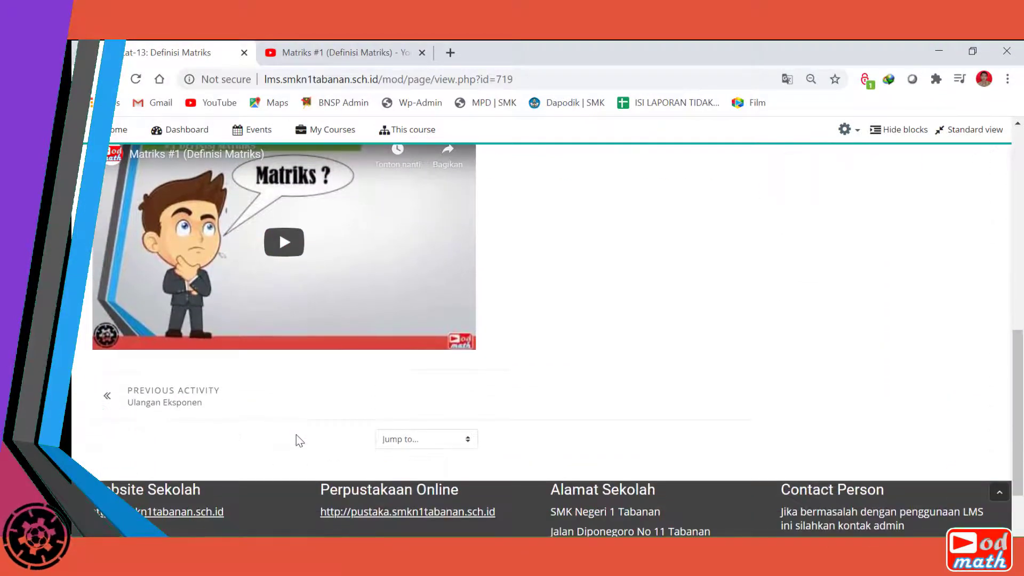
pyautogui.scroll(3, 529, 337)
pyautogui.scroll(4, 529, 337)
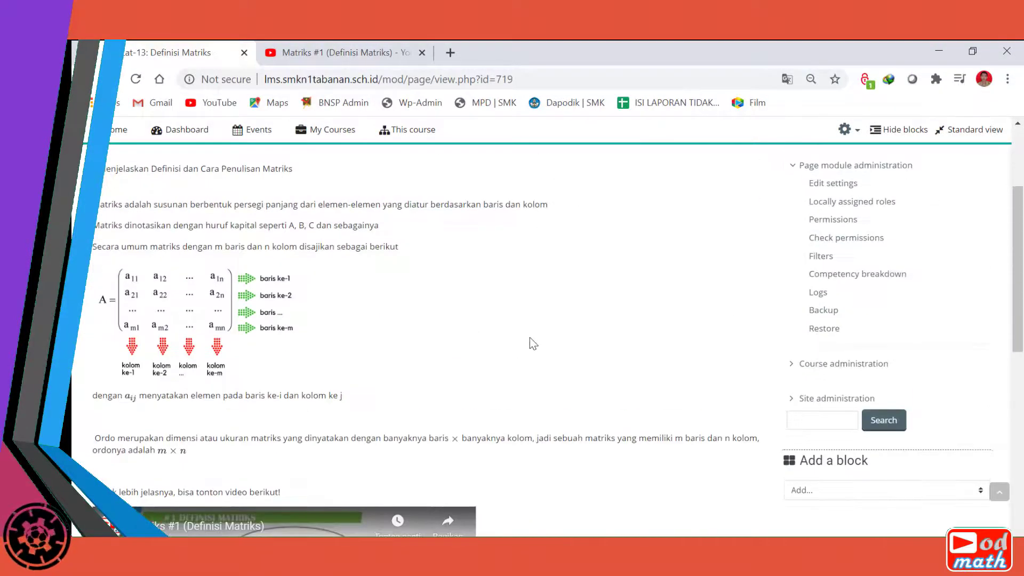